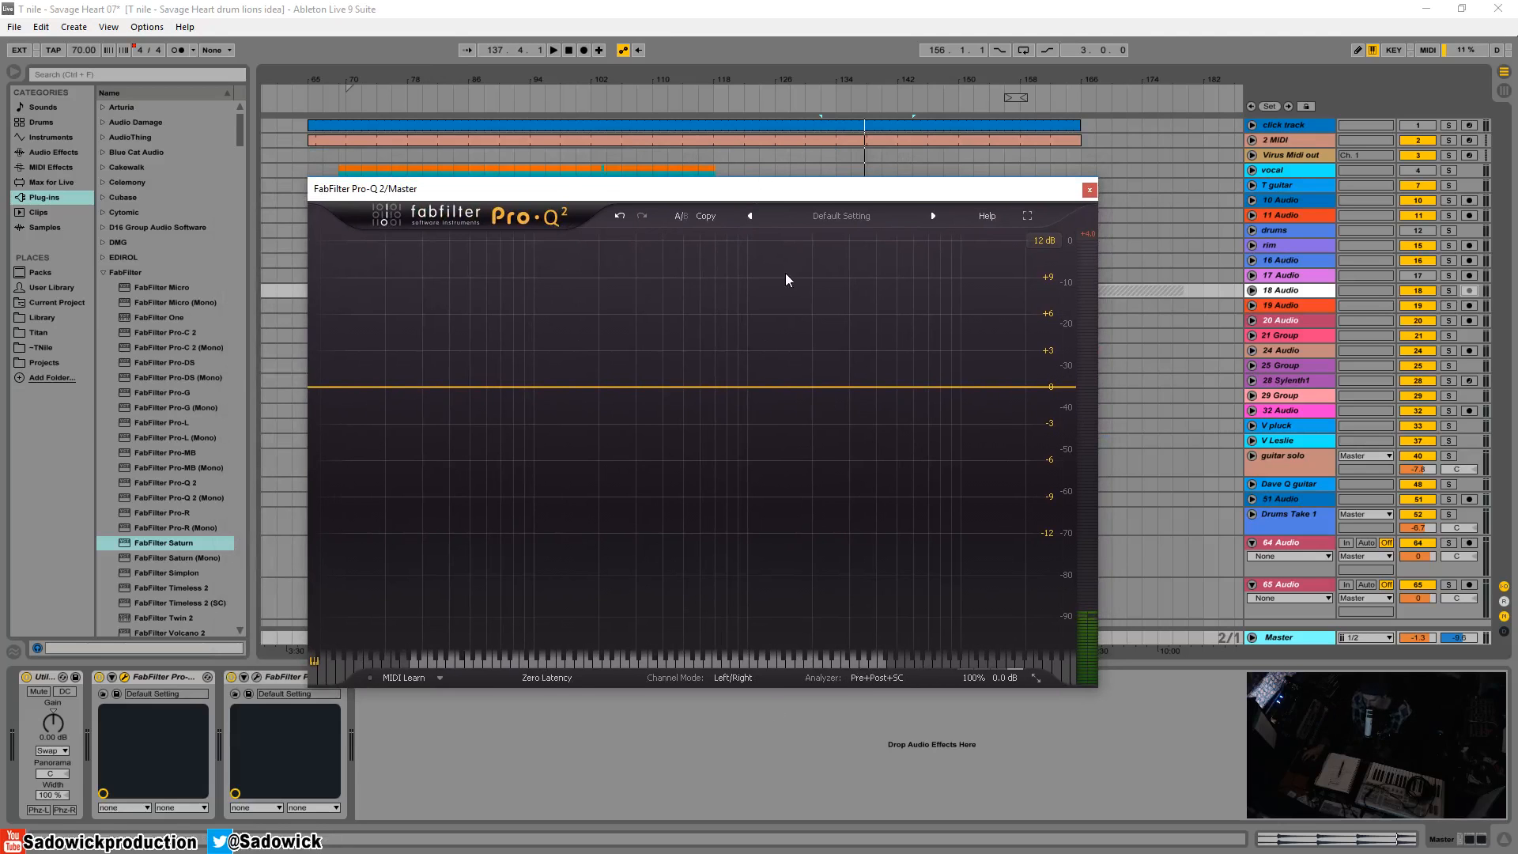
Move the floating Pro-Q 2 window so it clears the device chain
{"action": "left_click_drag", "start_coordinate": [577, 191], "coordinate": [549, 185]}
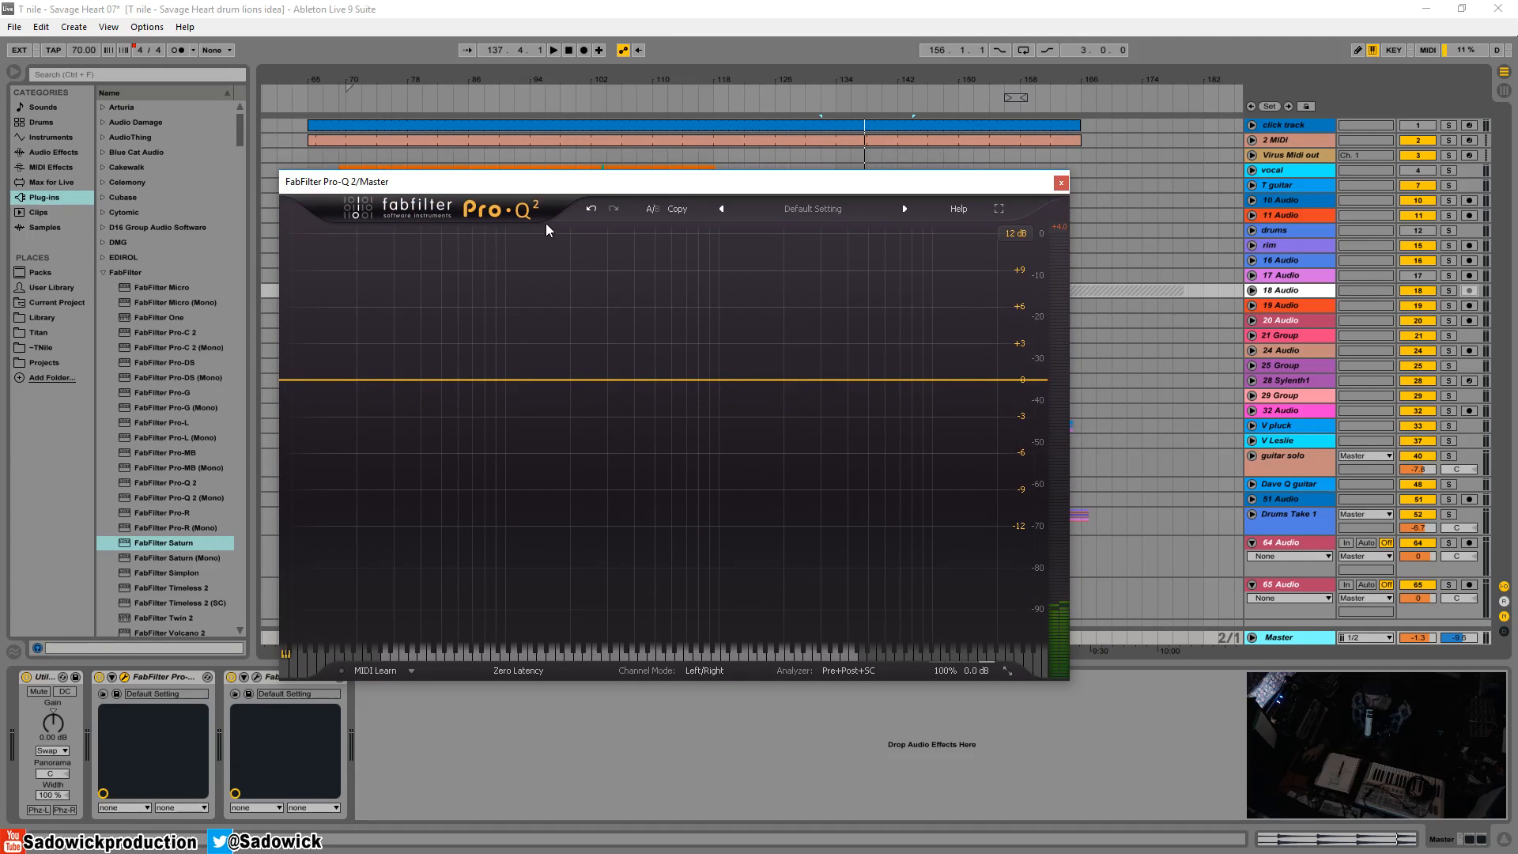
{"action": "left_click_drag", "start_coordinate": [604, 172], "coordinate": [571, 183]}
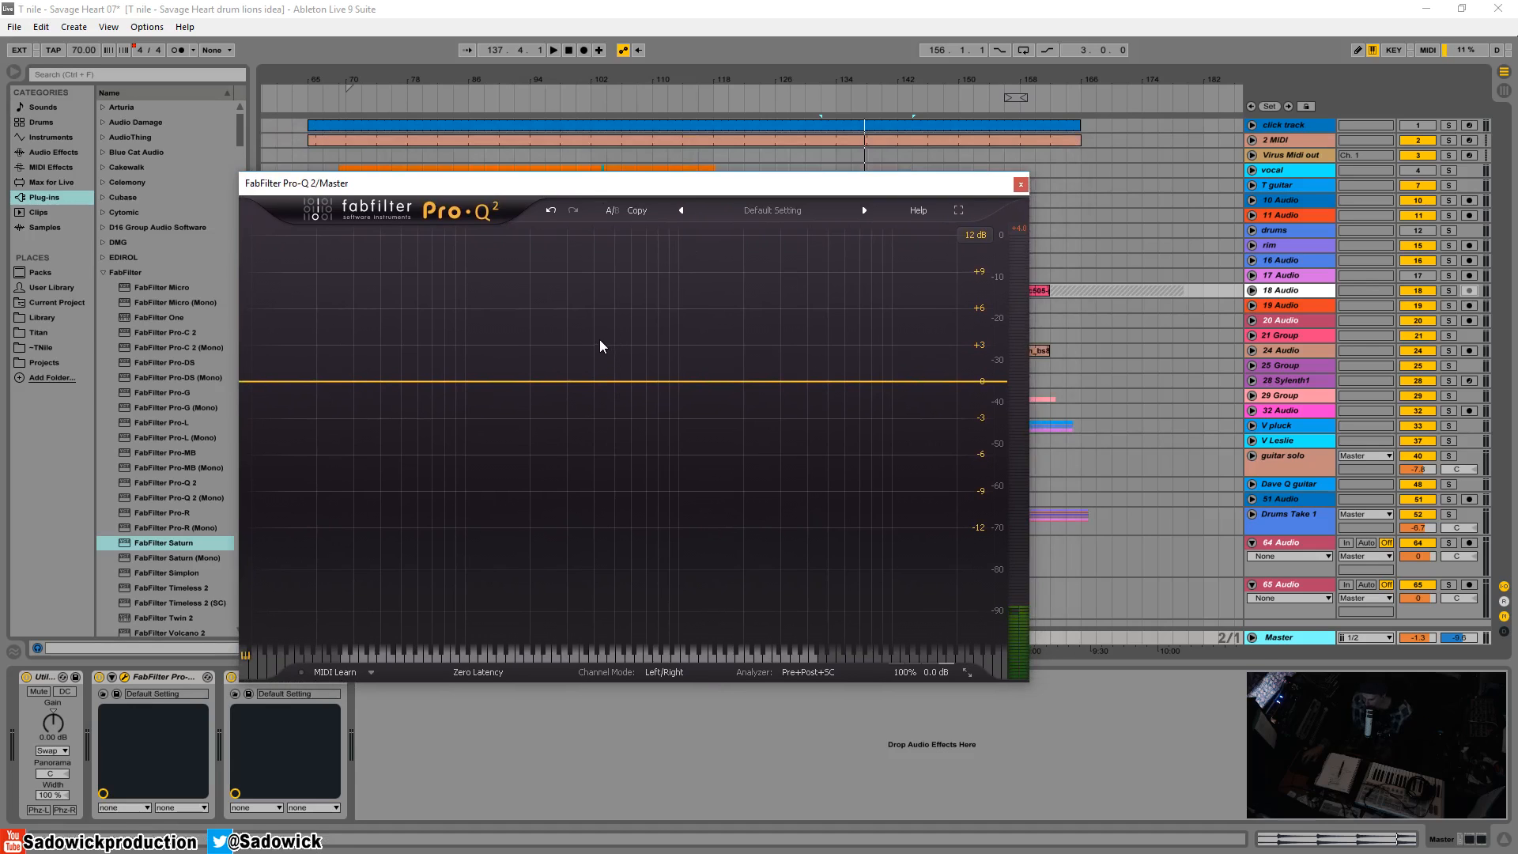
{"action": "left_click_drag", "start_coordinate": [611, 186], "coordinate": [607, 161]}
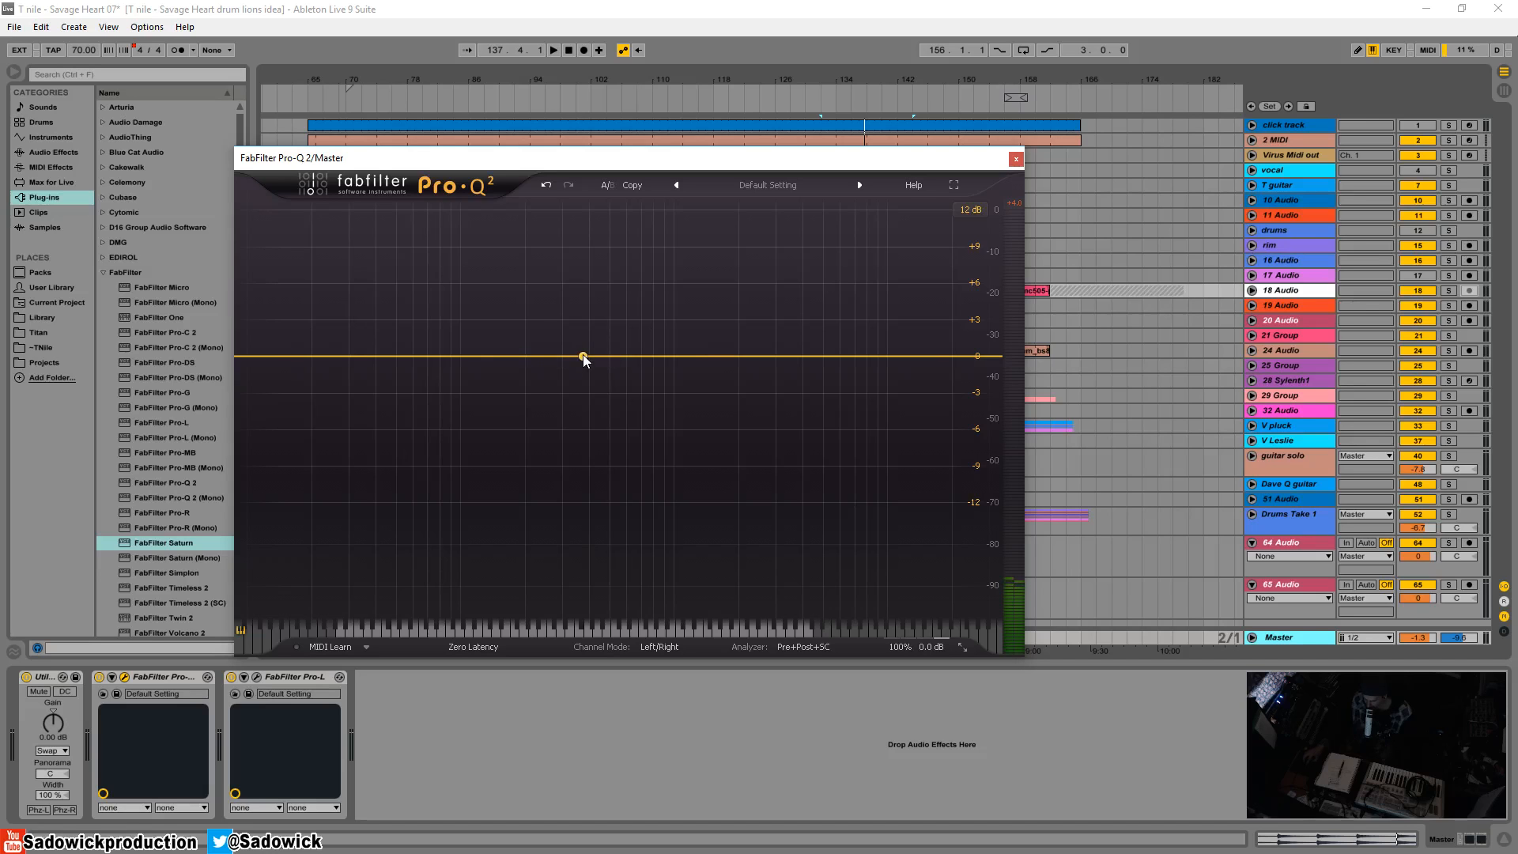
Add a bell band, shape it to about 609 Hz with +1.88 dB gain, and delete it
{"action": "left_click", "coordinate": [618, 357]}
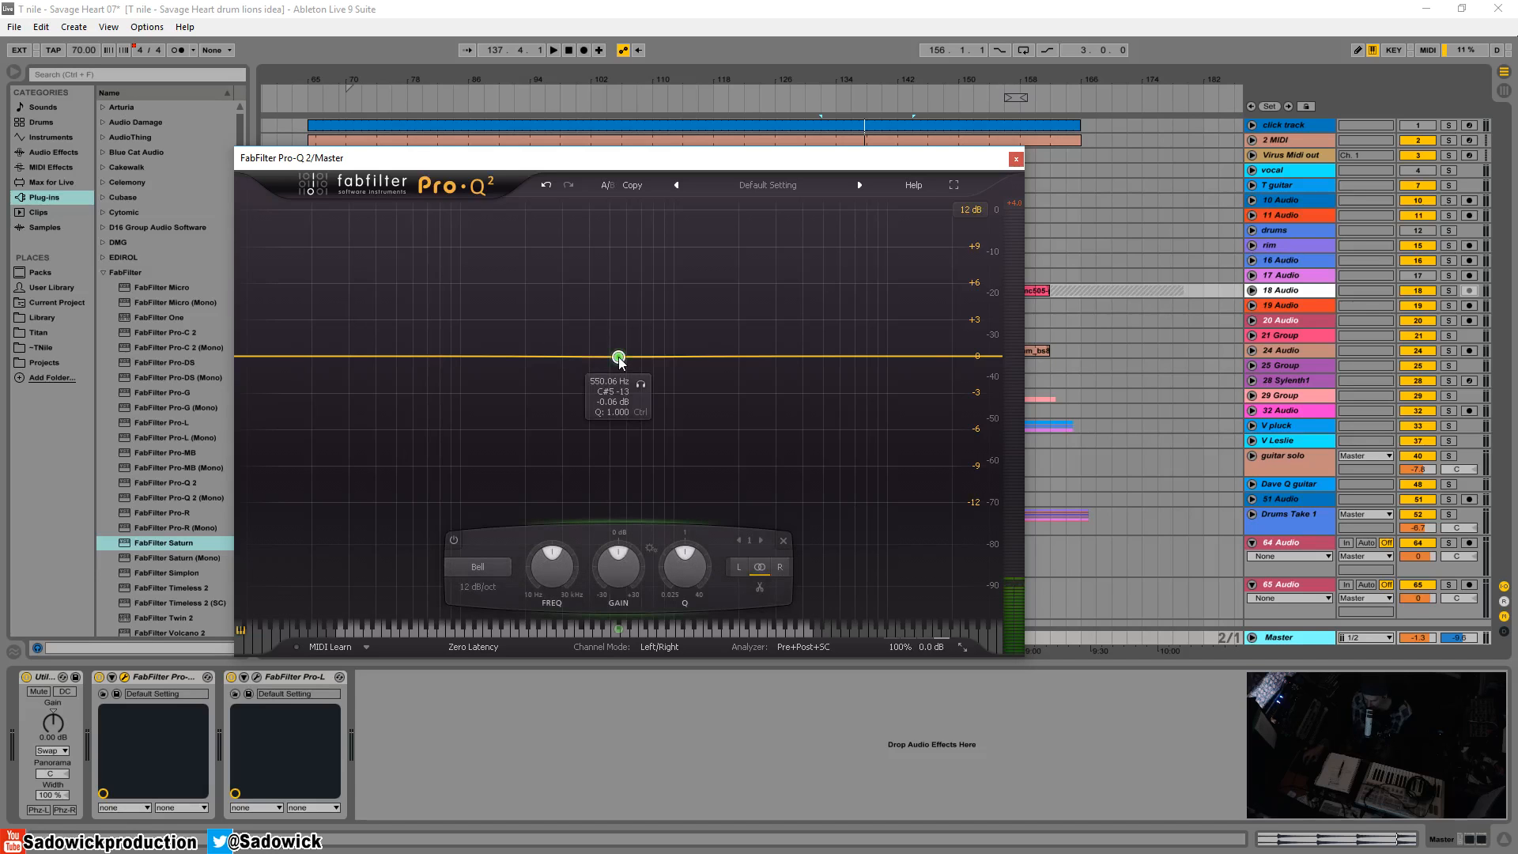
{"action": "mouse_move", "coordinate": [616, 352]}
{"action": "left_mouse_down"}
{"action": "mouse_move", "coordinate": [576, 295]}
{"action": "mouse_move", "coordinate": [686, 377]}
{"action": "mouse_move", "coordinate": [561, 347]}
{"action": "mouse_move", "coordinate": [551, 265]}
{"action": "mouse_move", "coordinate": [644, 360]}
{"action": "mouse_move", "coordinate": [622, 348]}
{"action": "left_mouse_up"}
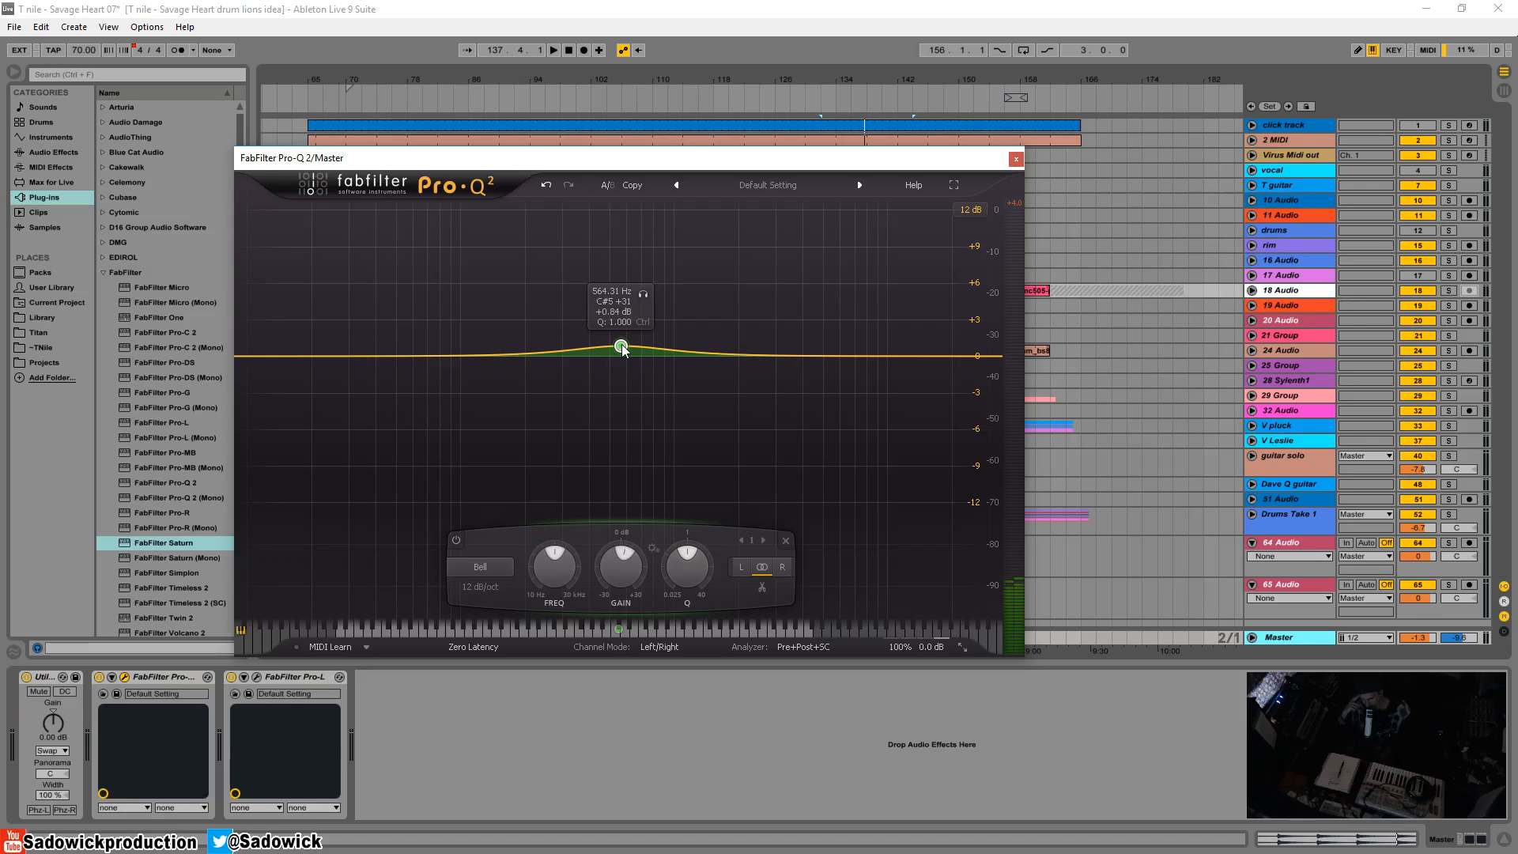
{"action": "left_click_drag", "start_coordinate": [622, 347], "coordinate": [628, 332]}
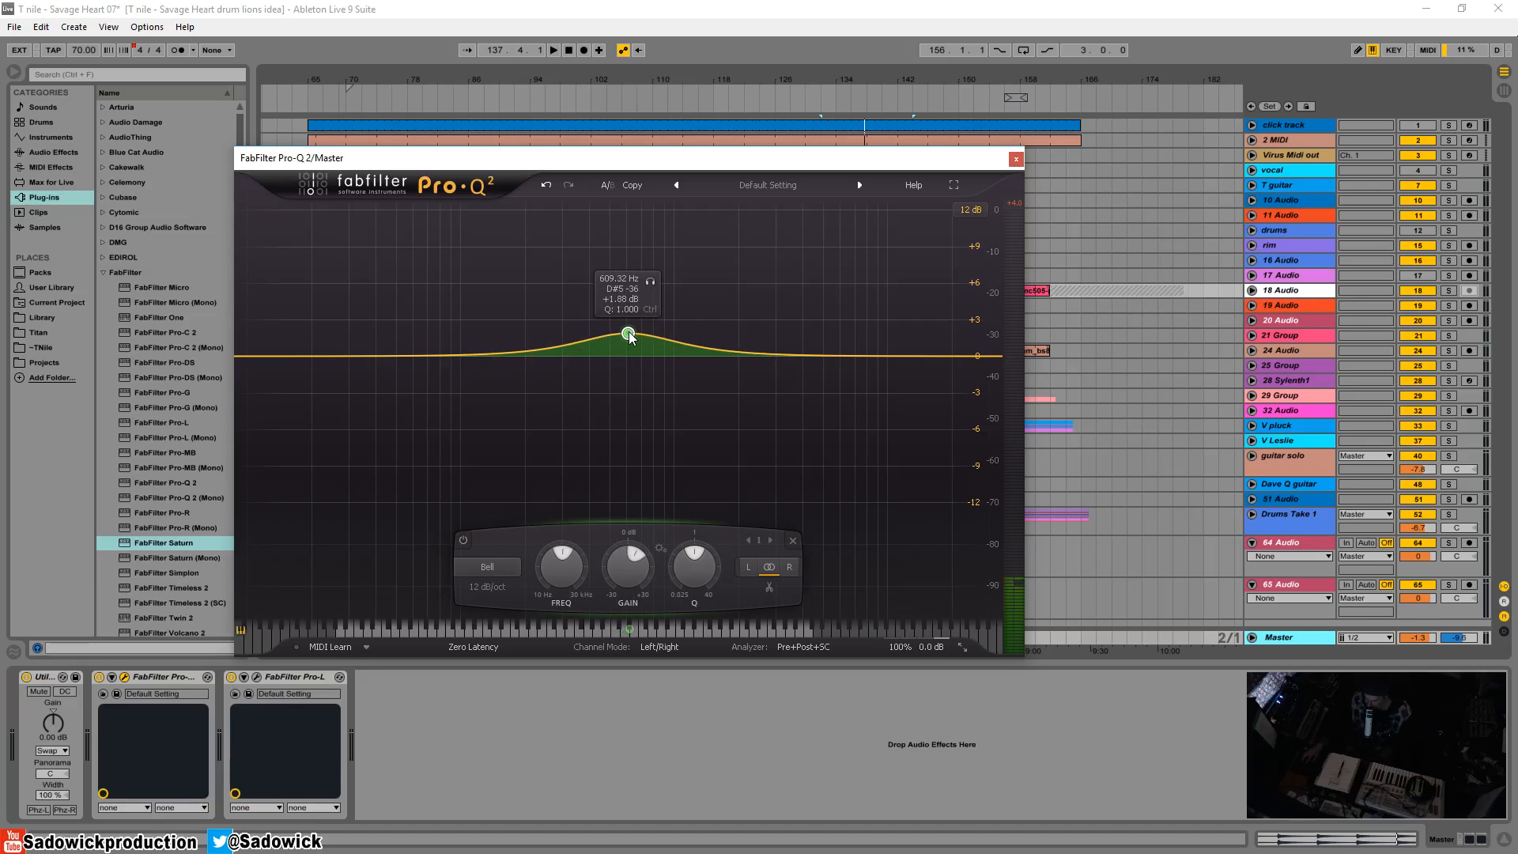
{"action": "key", "text": "Delete"}
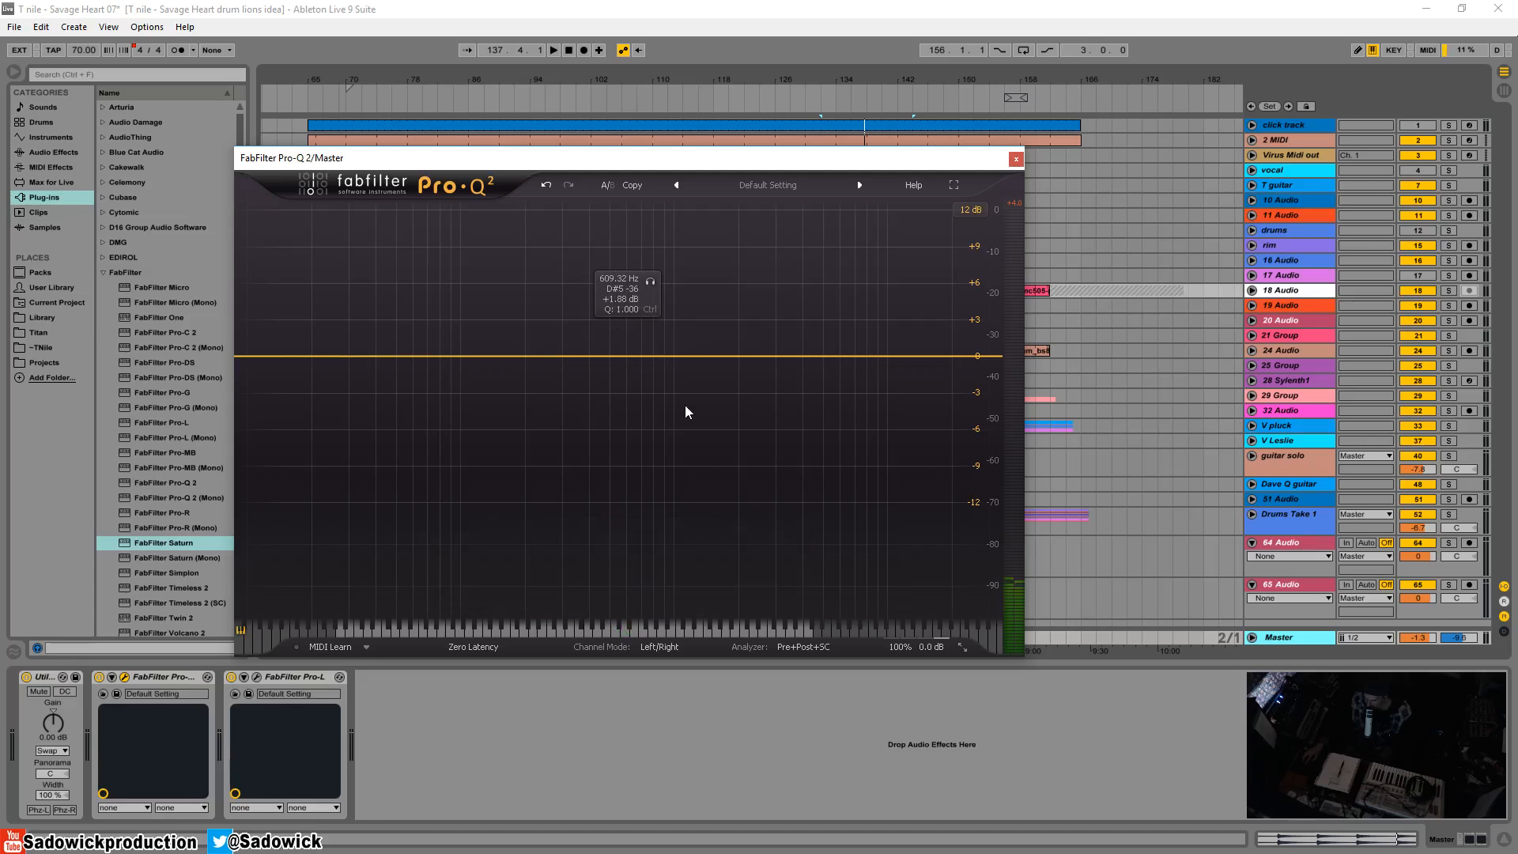
Add a bell band at about 710 Hz, flanked by a low cut near the lowest frequencies and a high cut at about 23.4 kHz
{"action": "left_click_drag", "start_coordinate": [672, 358], "coordinate": [641, 352]}
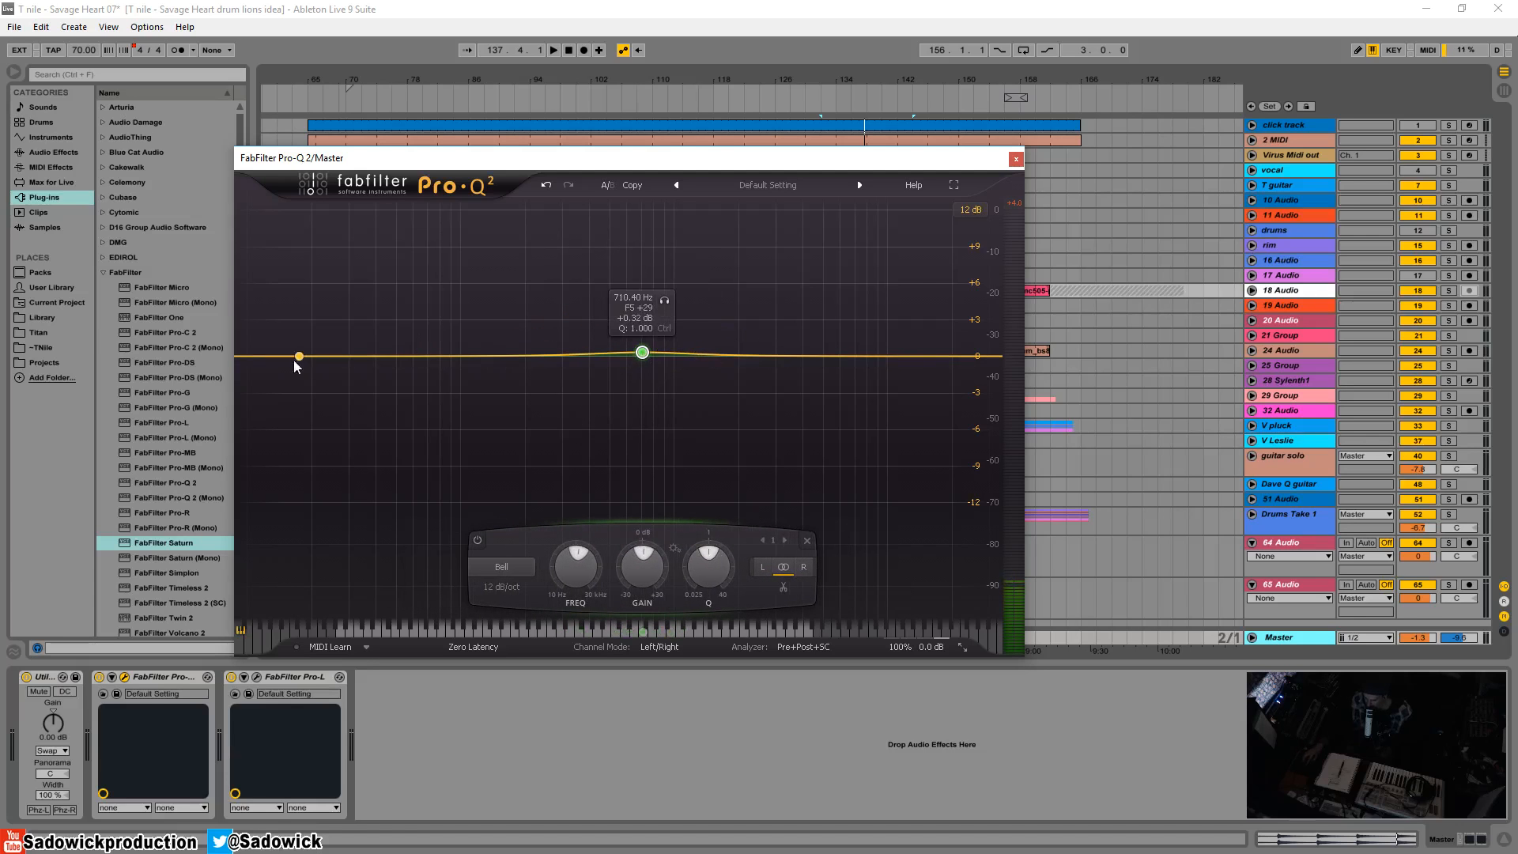
{"action": "mouse_move", "coordinate": [255, 358]}
{"action": "left_mouse_down"}
{"action": "mouse_move", "coordinate": [342, 357]}
{"action": "mouse_move", "coordinate": [268, 343]}
{"action": "mouse_move", "coordinate": [498, 349]}
{"action": "mouse_move", "coordinate": [256, 356]}
{"action": "left_mouse_up"}
{"action": "left_click", "coordinate": [966, 356]}
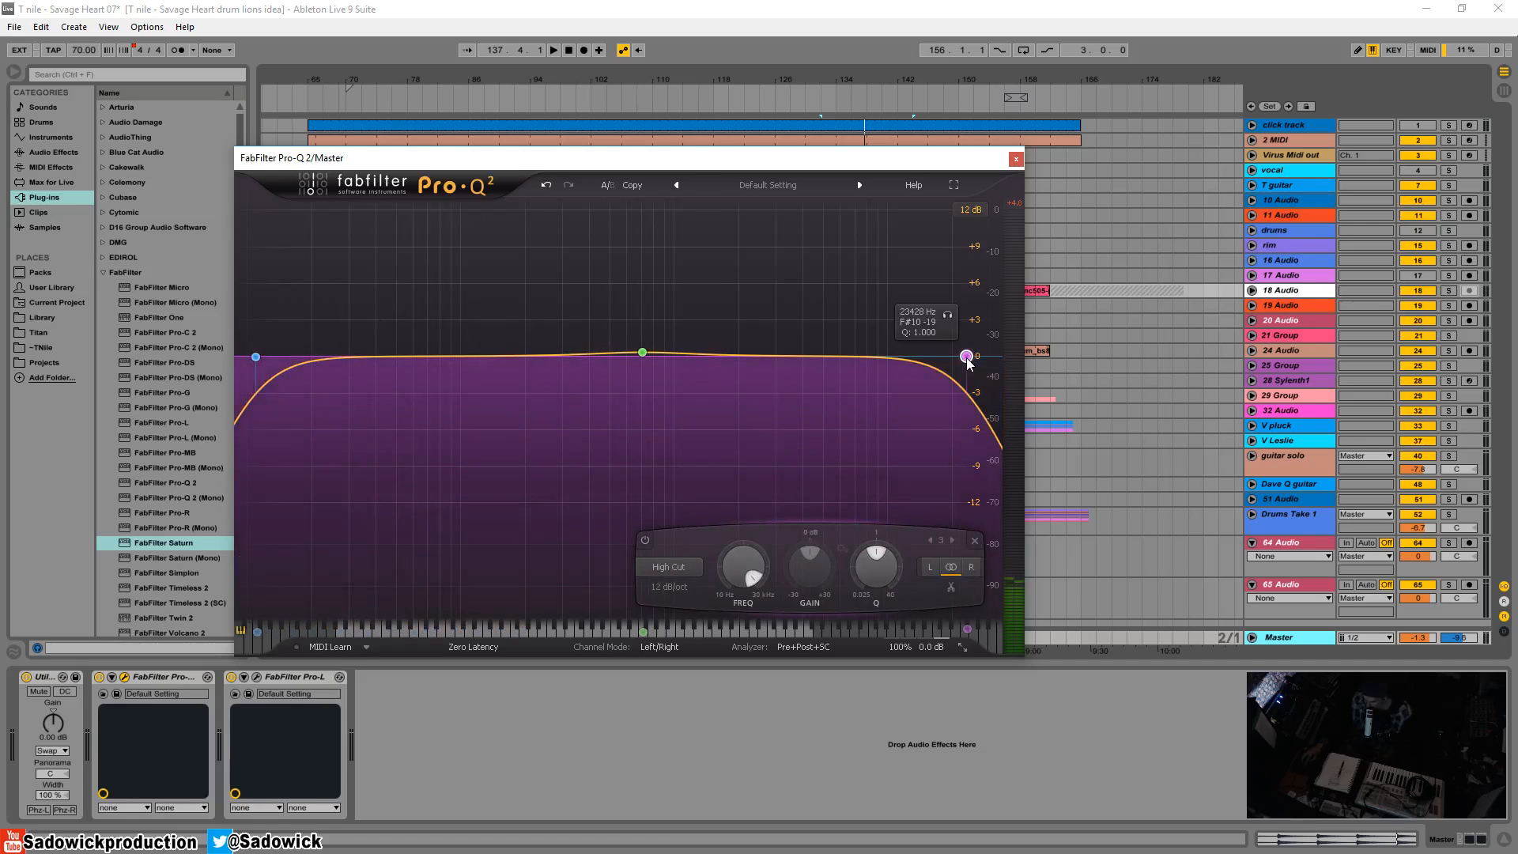
{"action": "mouse_move", "coordinate": [966, 356]}
{"action": "left_mouse_down"}
{"action": "mouse_move", "coordinate": [980, 362]}
{"action": "mouse_move", "coordinate": [966, 358]}
{"action": "left_mouse_up"}
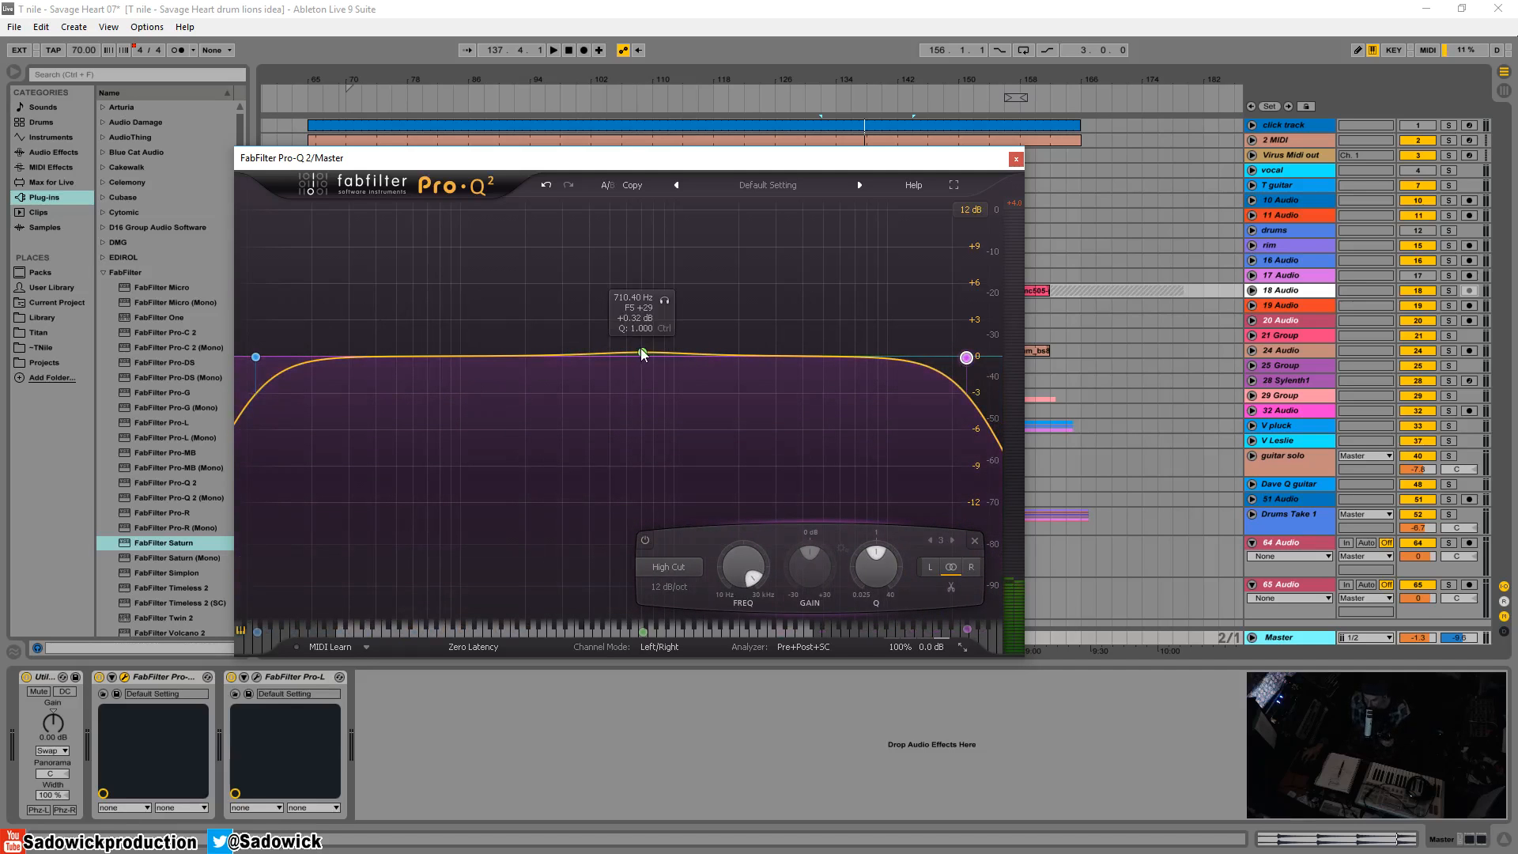
Raise the bell band to about +6.8 dB at 584 Hz, try wide and narrow widths, and leave its Q at about 8.03
{"action": "left_click_drag", "start_coordinate": [642, 353], "coordinate": [624, 278]}
{"action": "scroll", "coordinate": [624, 278], "scroll_direction": "down", "scroll_amount": 2}
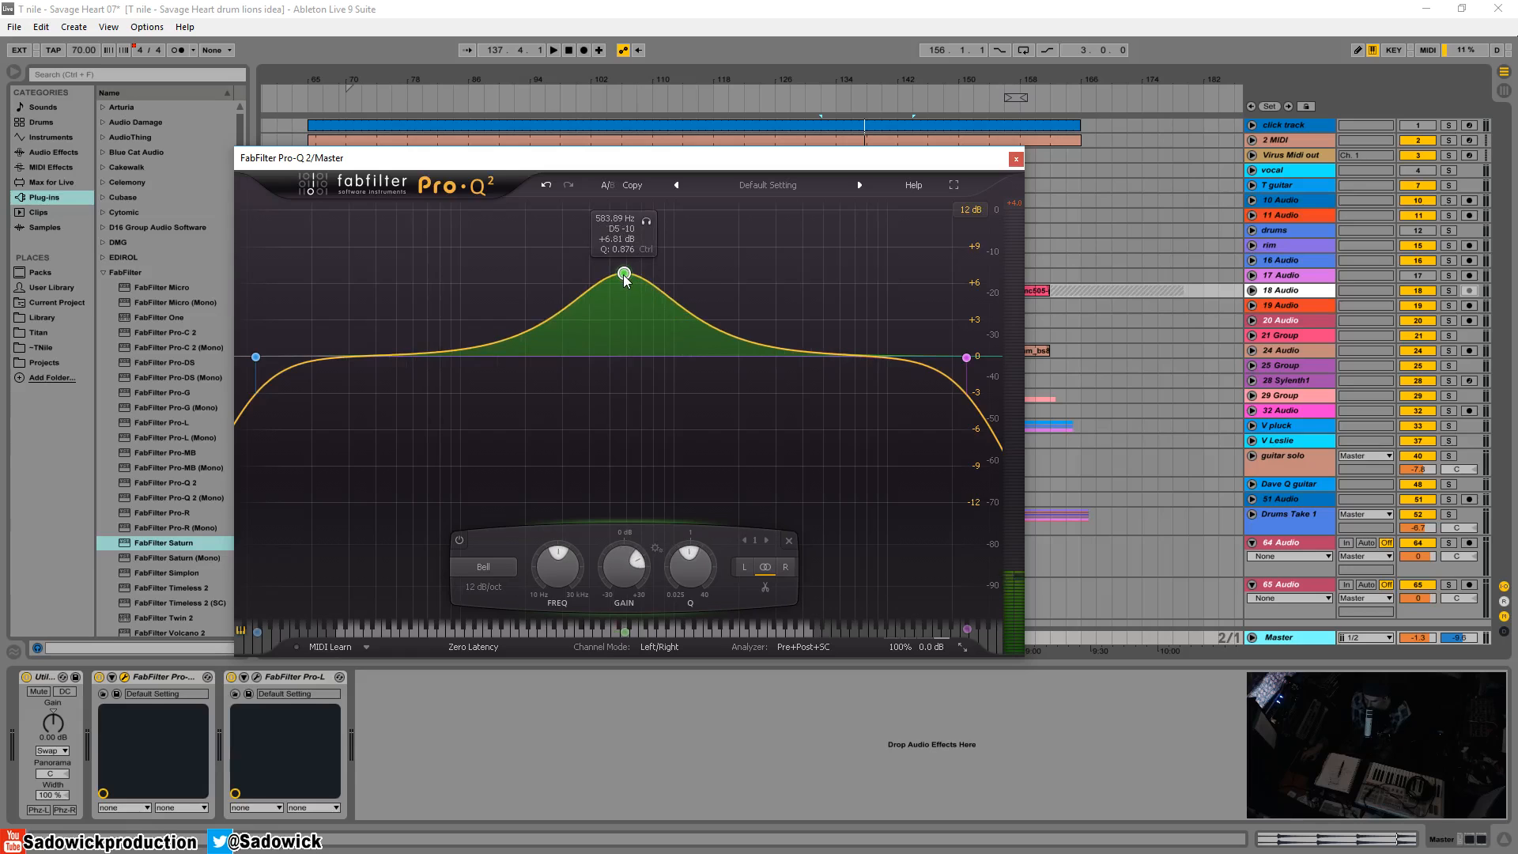
{"action": "scroll", "coordinate": [624, 278], "scroll_direction": "up", "scroll_amount": 10}
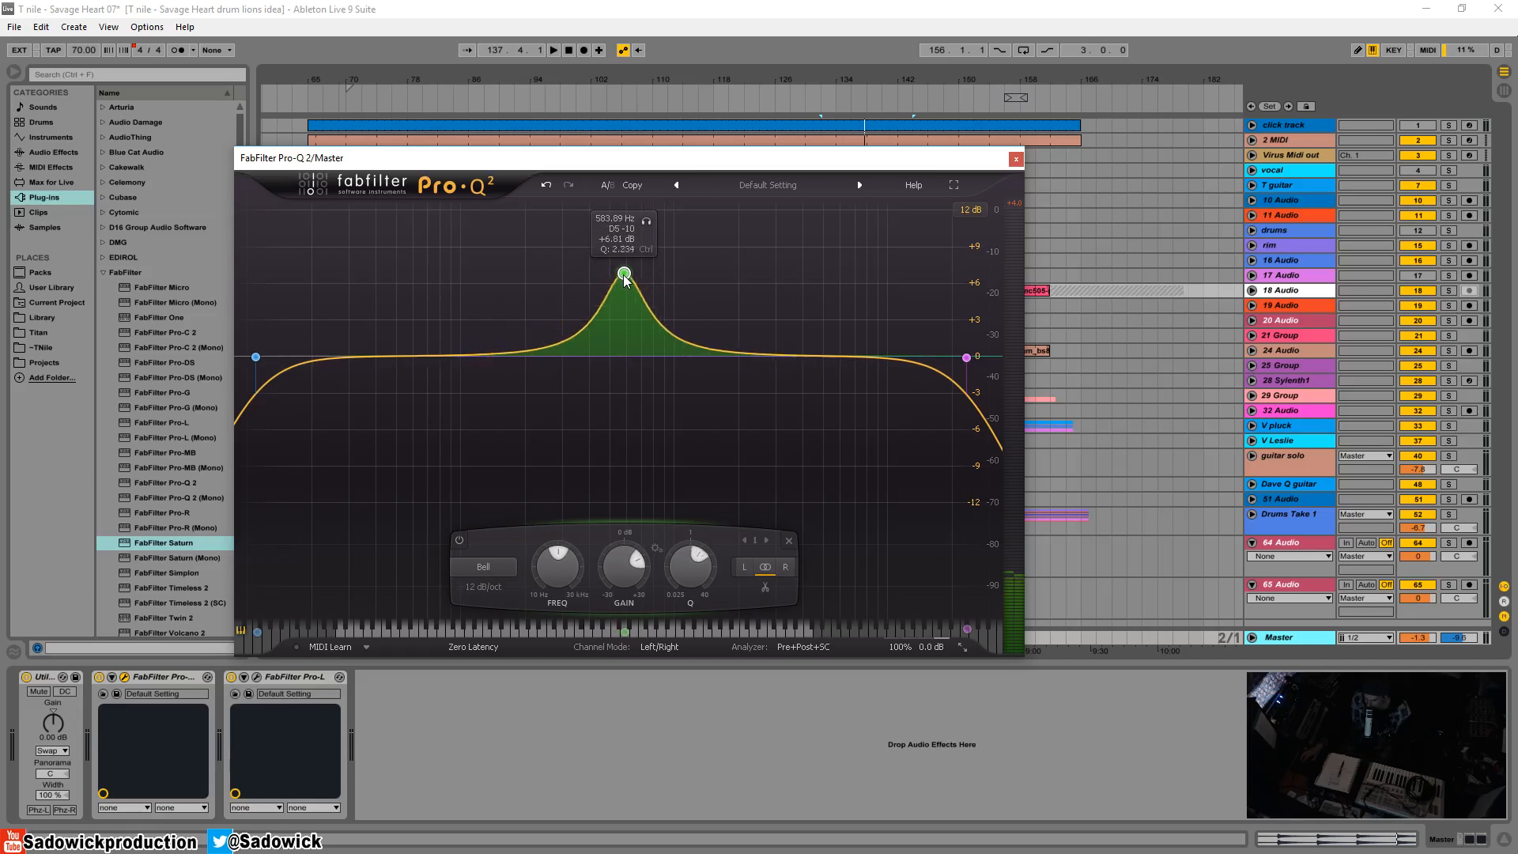
{"action": "scroll", "coordinate": [625, 278], "scroll_direction": "up", "scroll_amount": 8}
{"action": "scroll", "coordinate": [624, 278], "scroll_direction": "down", "scroll_amount": 20}
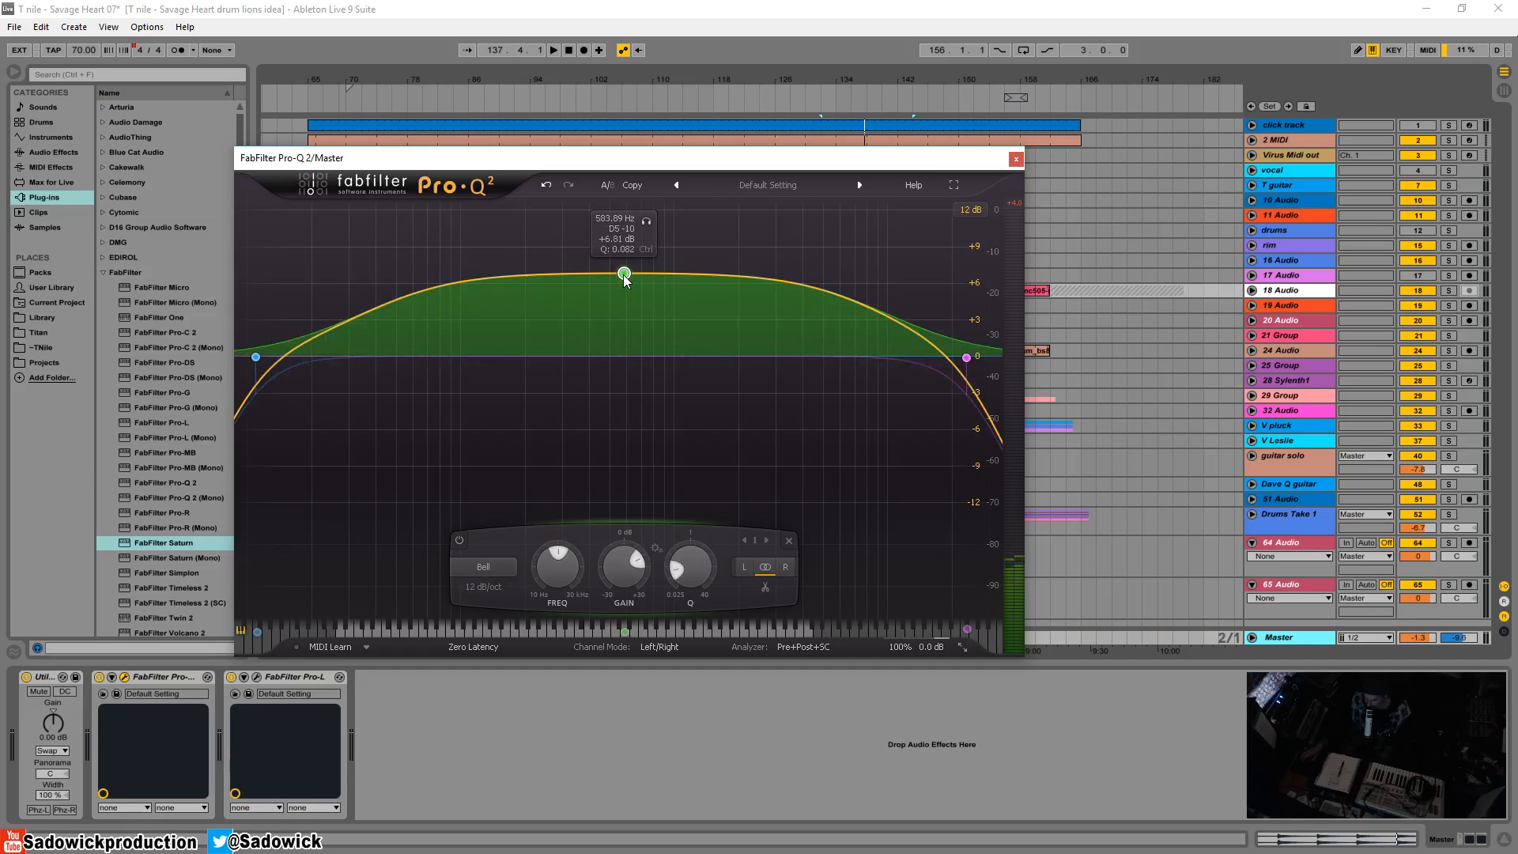
{"action": "scroll", "coordinate": [625, 278], "scroll_direction": "up", "scroll_amount": 20}
{"action": "scroll", "coordinate": [624, 279], "scroll_direction": "down", "scroll_amount": 3}
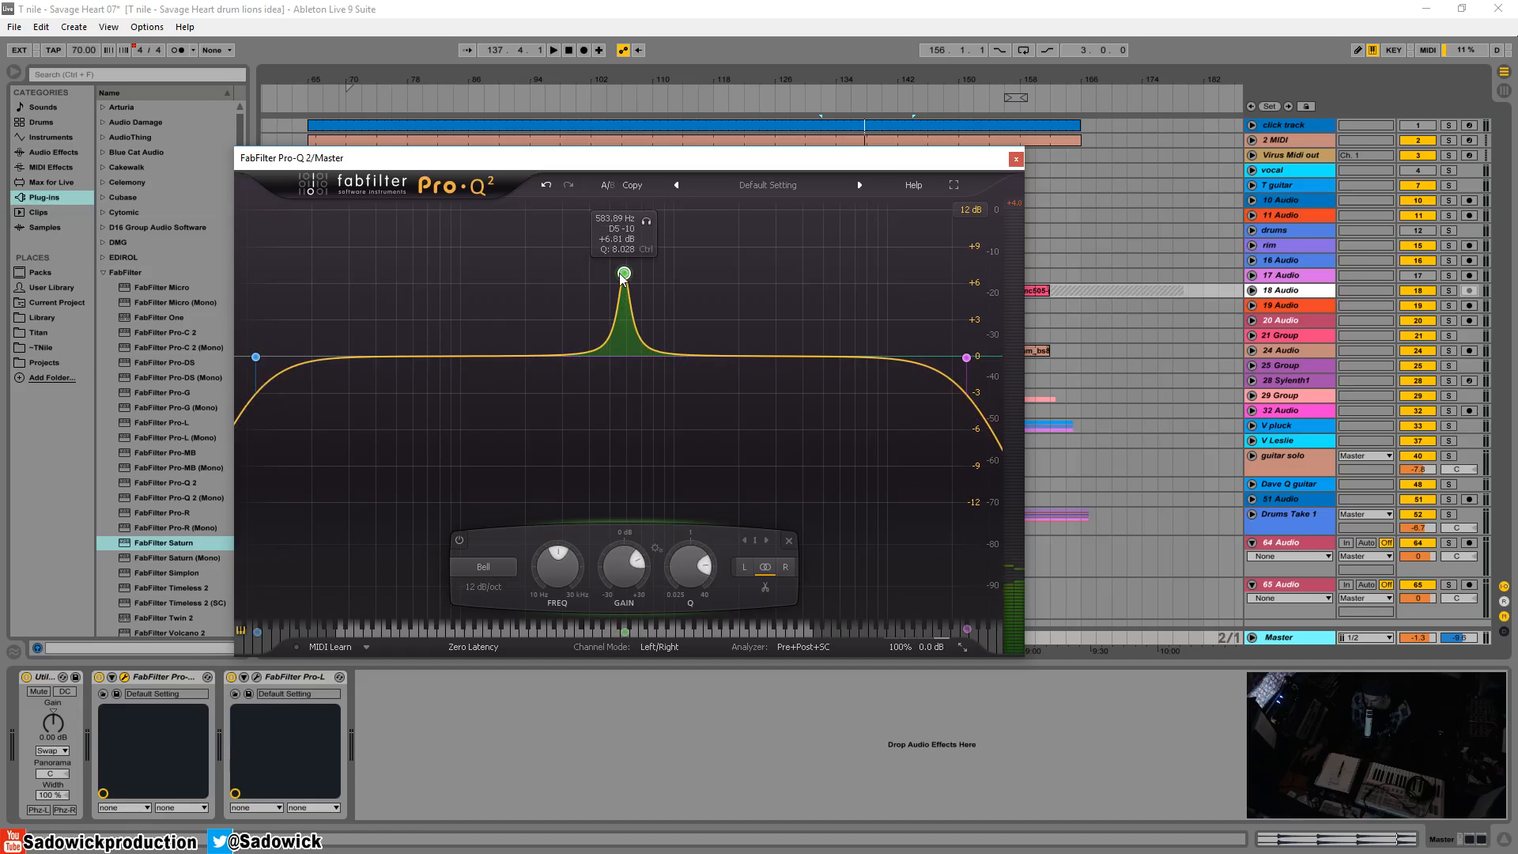
Sweep the bell band to about 532 Hz at +5.84 dB and widen its Q to about 2.02
{"action": "left_click_drag", "start_coordinate": [623, 272], "coordinate": [647, 249]}
{"action": "left_click", "coordinate": [657, 215]}
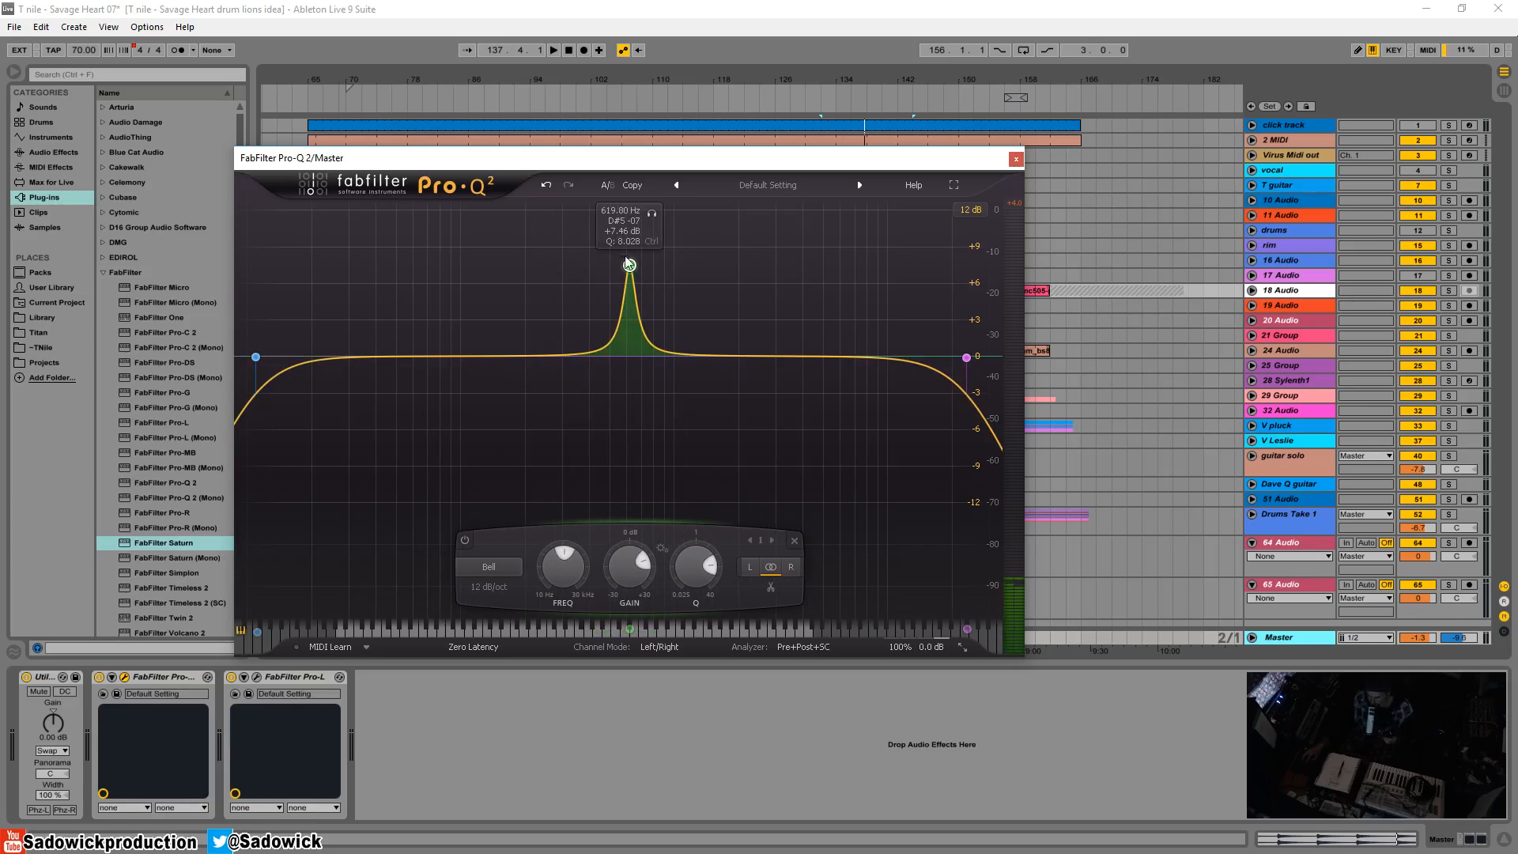
{"action": "left_click_drag", "start_coordinate": [628, 267], "coordinate": [618, 289]}
{"action": "scroll", "coordinate": [619, 289], "scroll_direction": "down", "scroll_amount": 4}
{"action": "scroll", "coordinate": [618, 289], "scroll_direction": "up", "scroll_amount": 4}
{"action": "scroll", "coordinate": [618, 289], "scroll_direction": "down", "scroll_amount": 10}
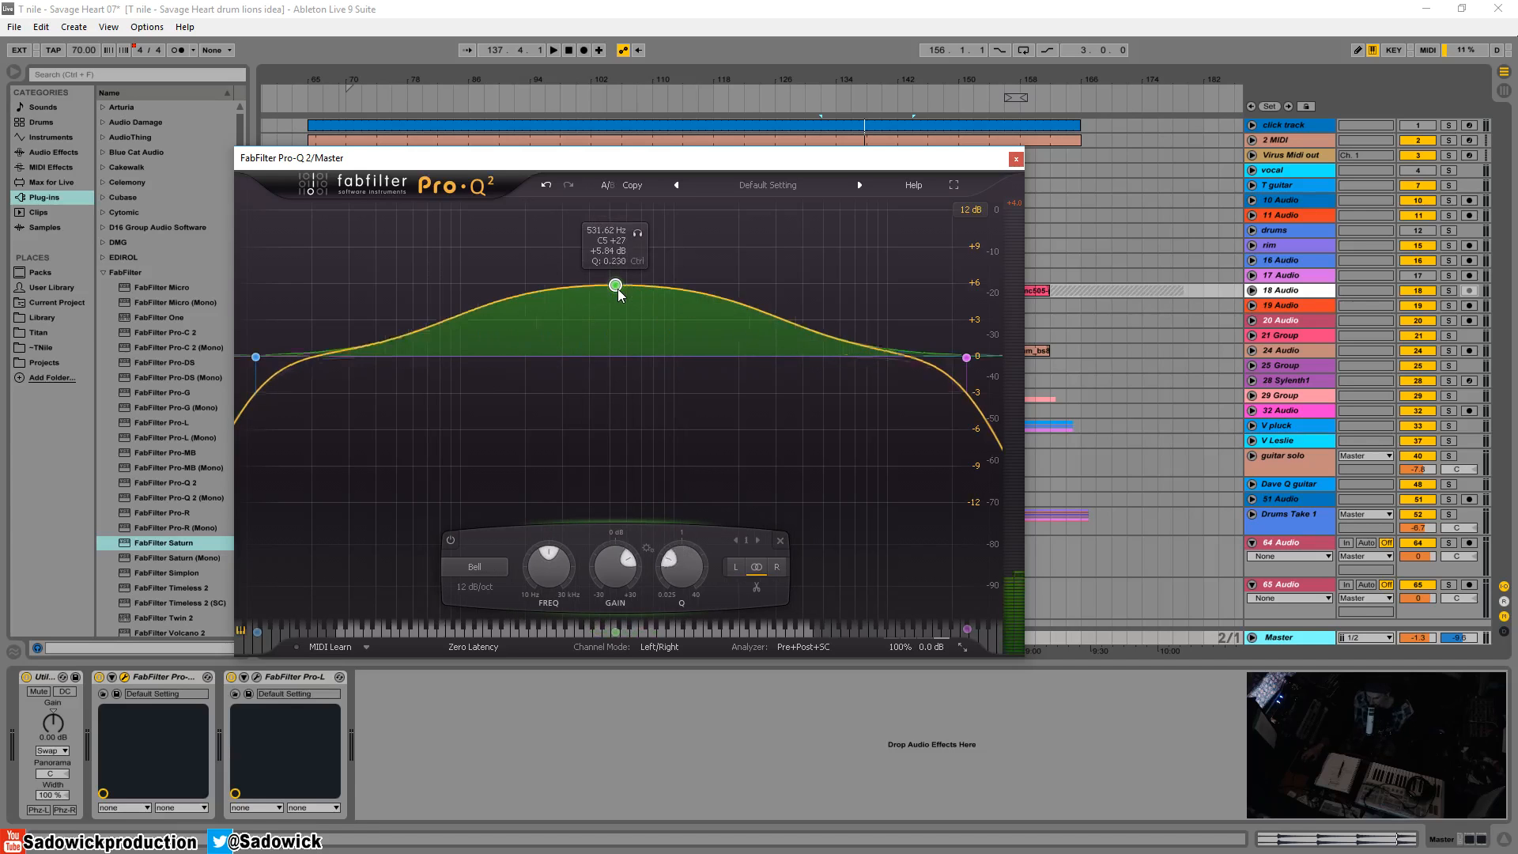
{"action": "scroll", "coordinate": [618, 290], "scroll_direction": "up", "scroll_amount": 8}
{"action": "scroll", "coordinate": [618, 289], "scroll_direction": "down", "scroll_amount": 3}
Move the low cut band to about 38.8 Hz, try steeper slopes, and set its slope to 18 dB/oct
{"action": "left_click_drag", "start_coordinate": [254, 356], "coordinate": [372, 355]}
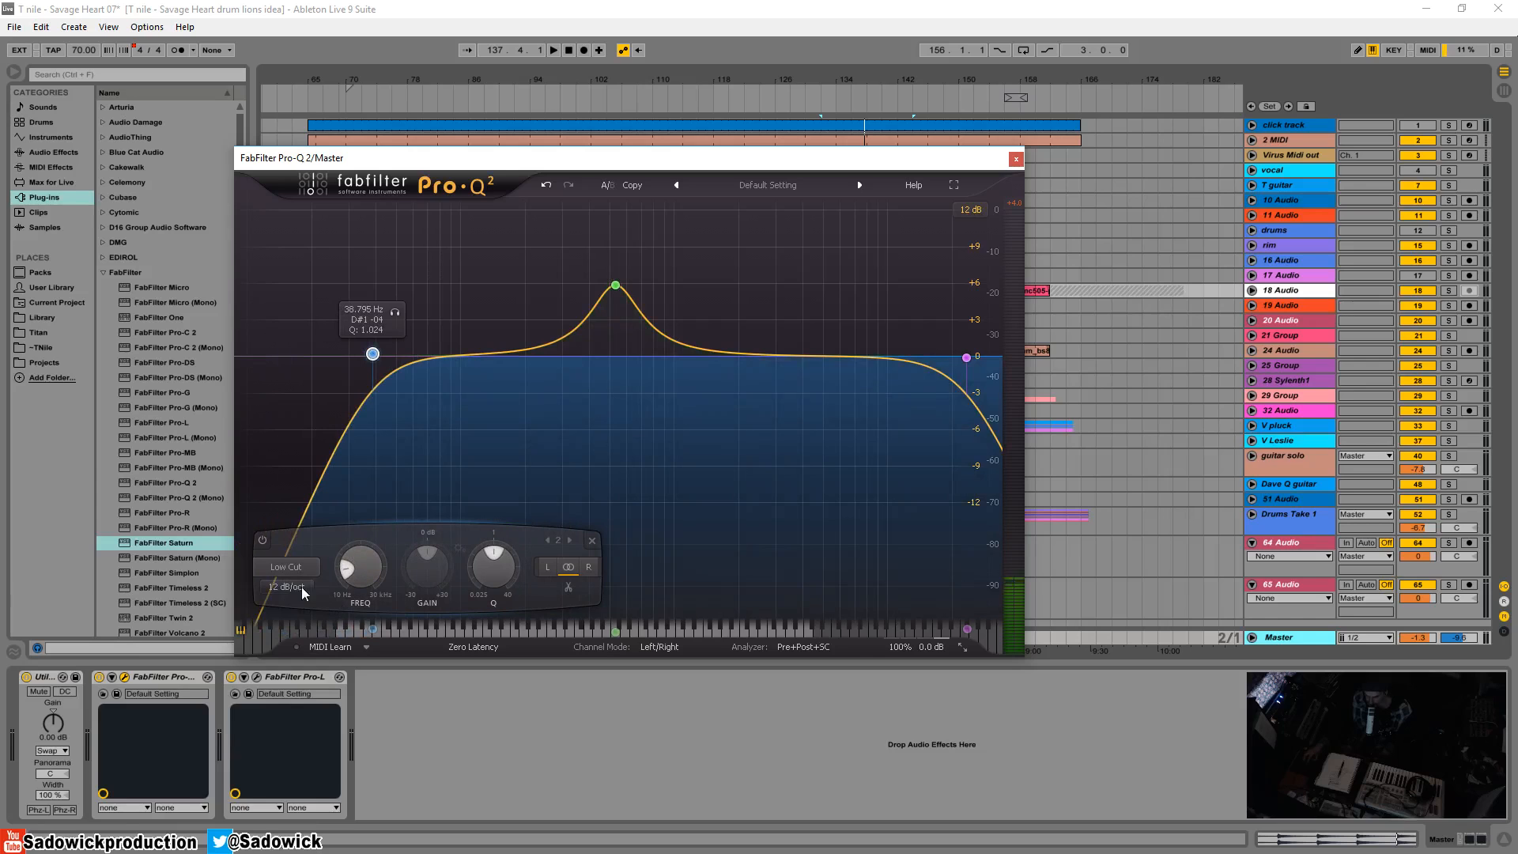
{"action": "scroll", "coordinate": [377, 357], "scroll_direction": "up", "scroll_amount": 4}
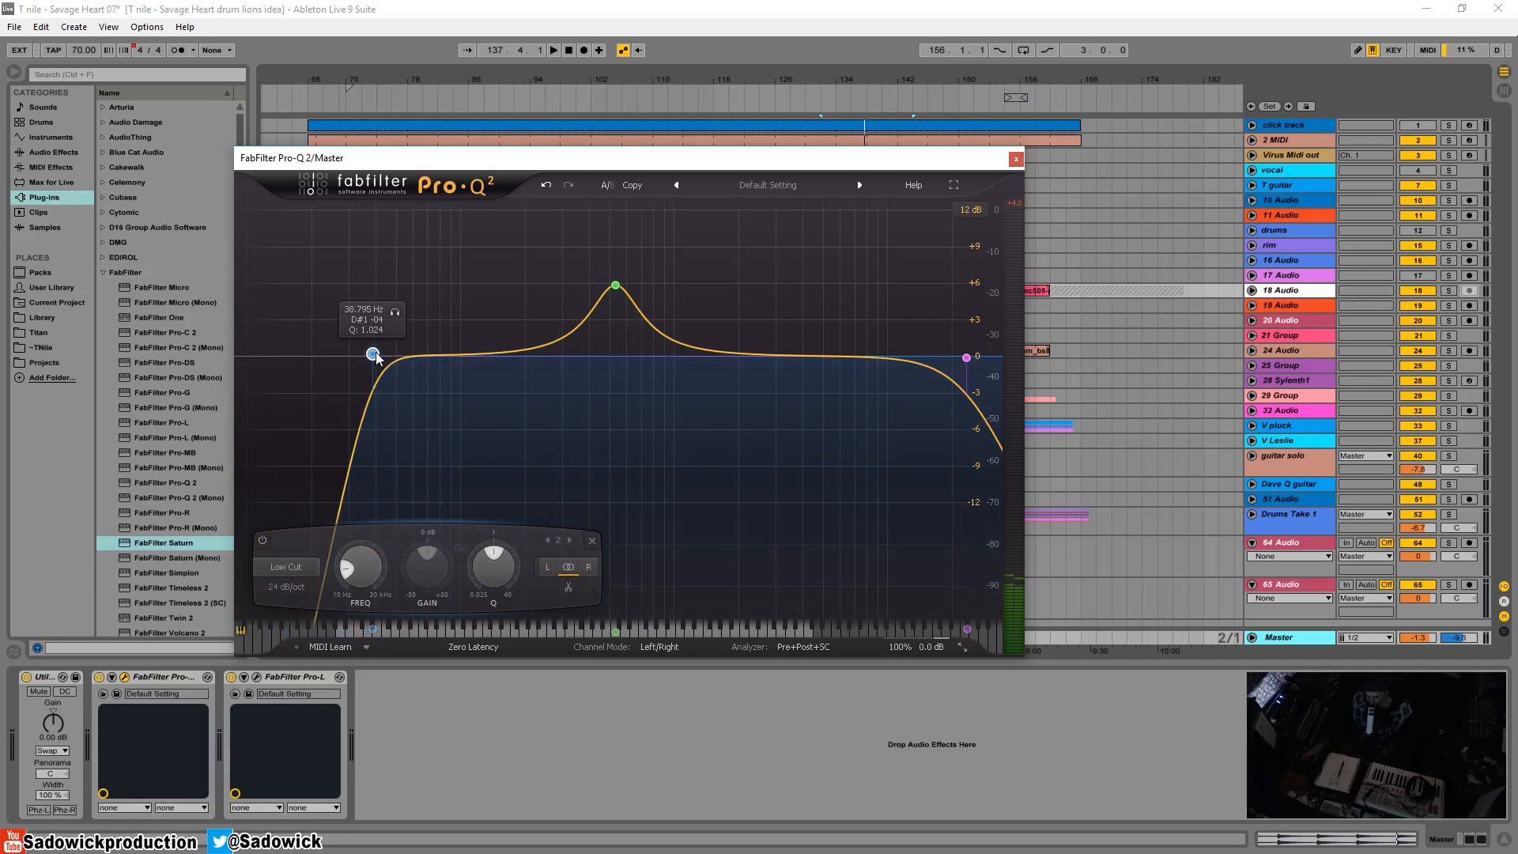
{"action": "scroll", "coordinate": [377, 358], "scroll_direction": "up", "scroll_amount": 3}
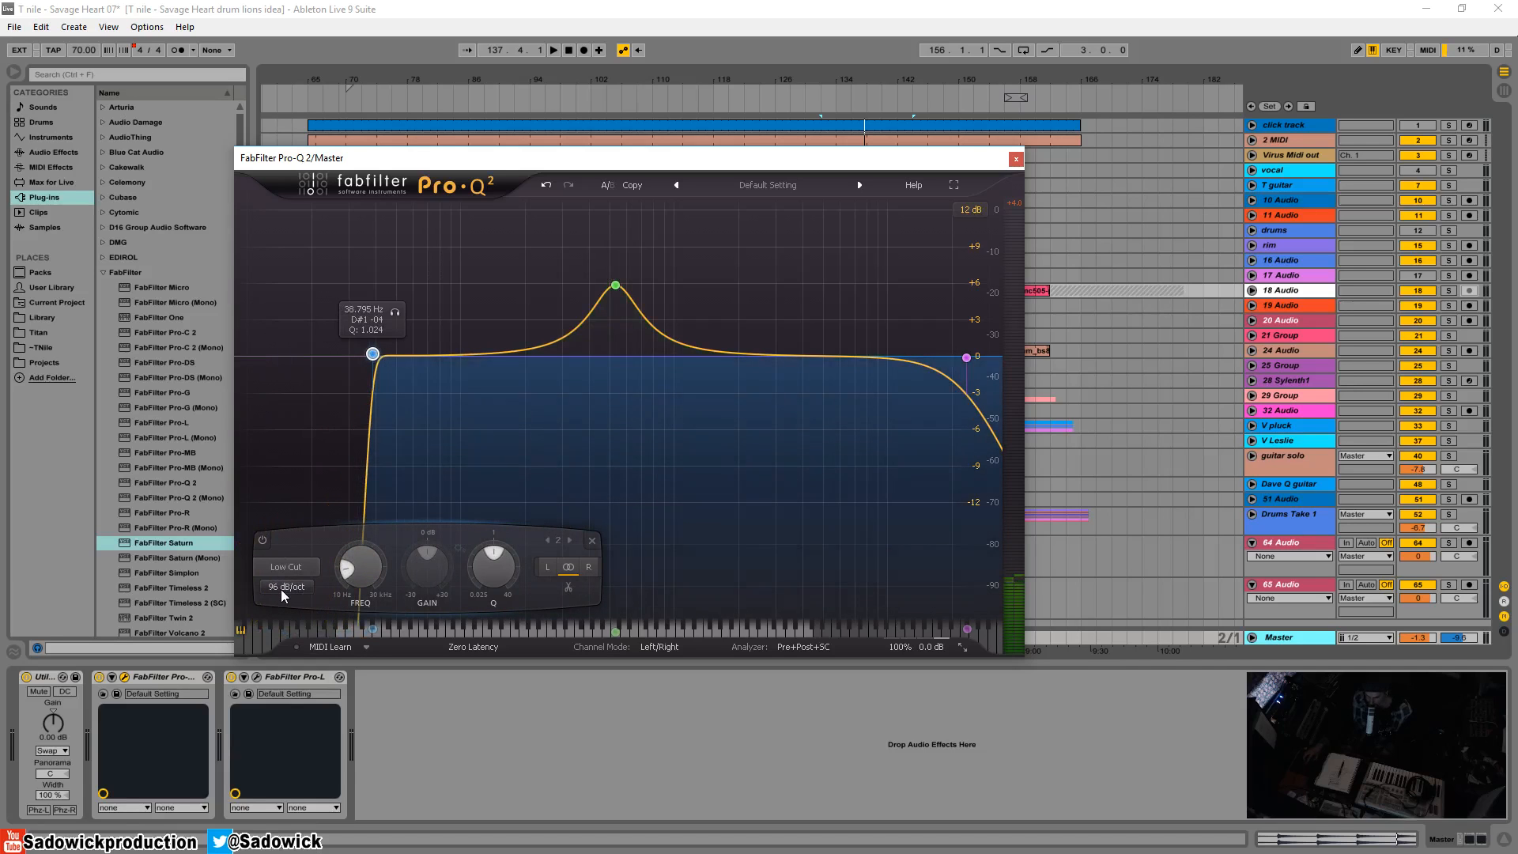
{"action": "scroll", "coordinate": [377, 360], "scroll_direction": "down", "scroll_amount": 6}
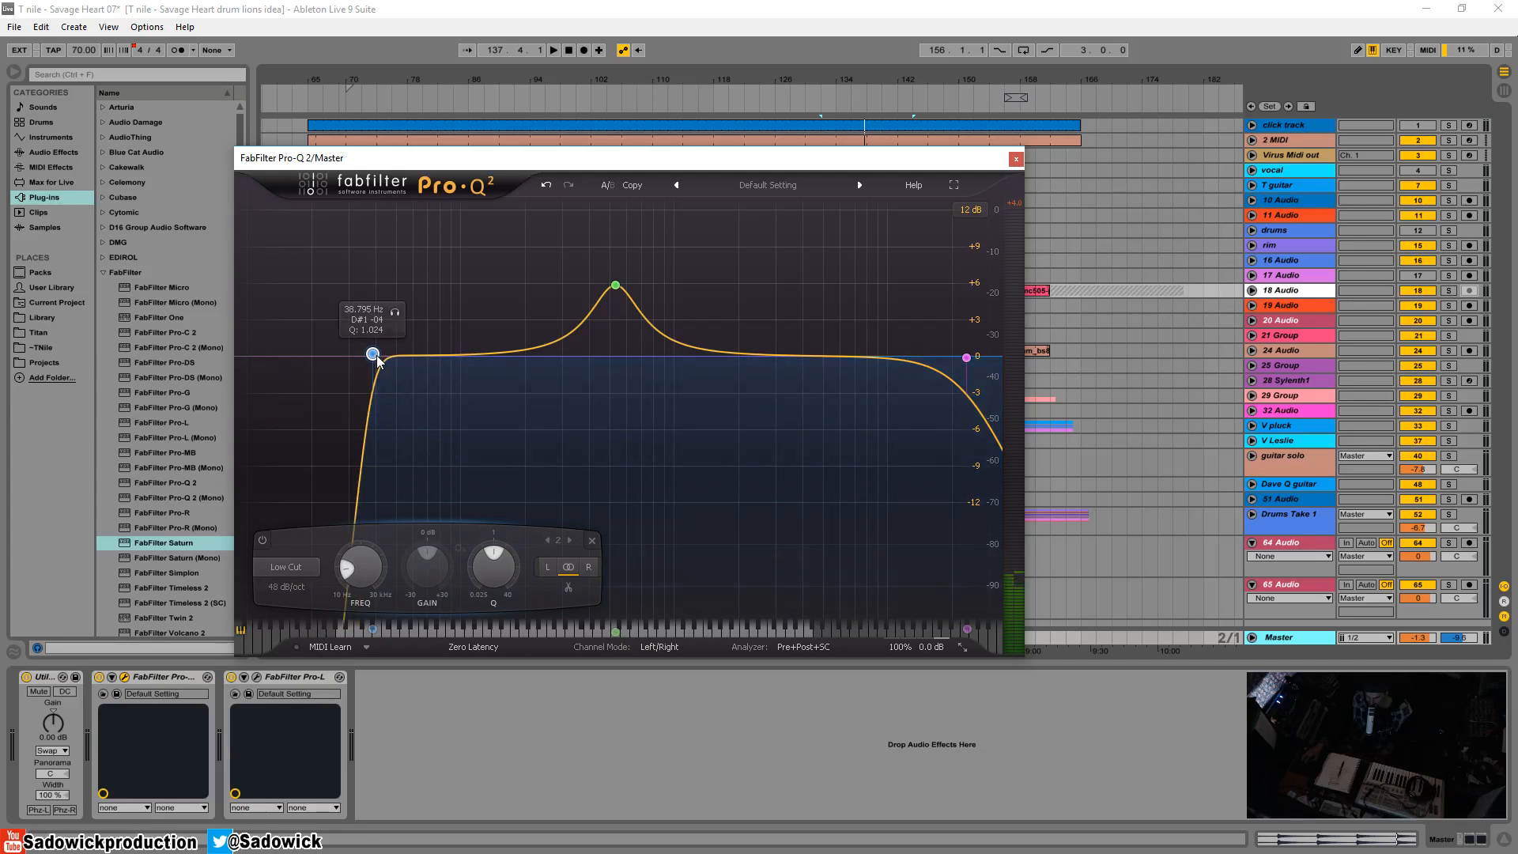
{"action": "scroll", "coordinate": [377, 359], "scroll_direction": "up", "scroll_amount": 5}
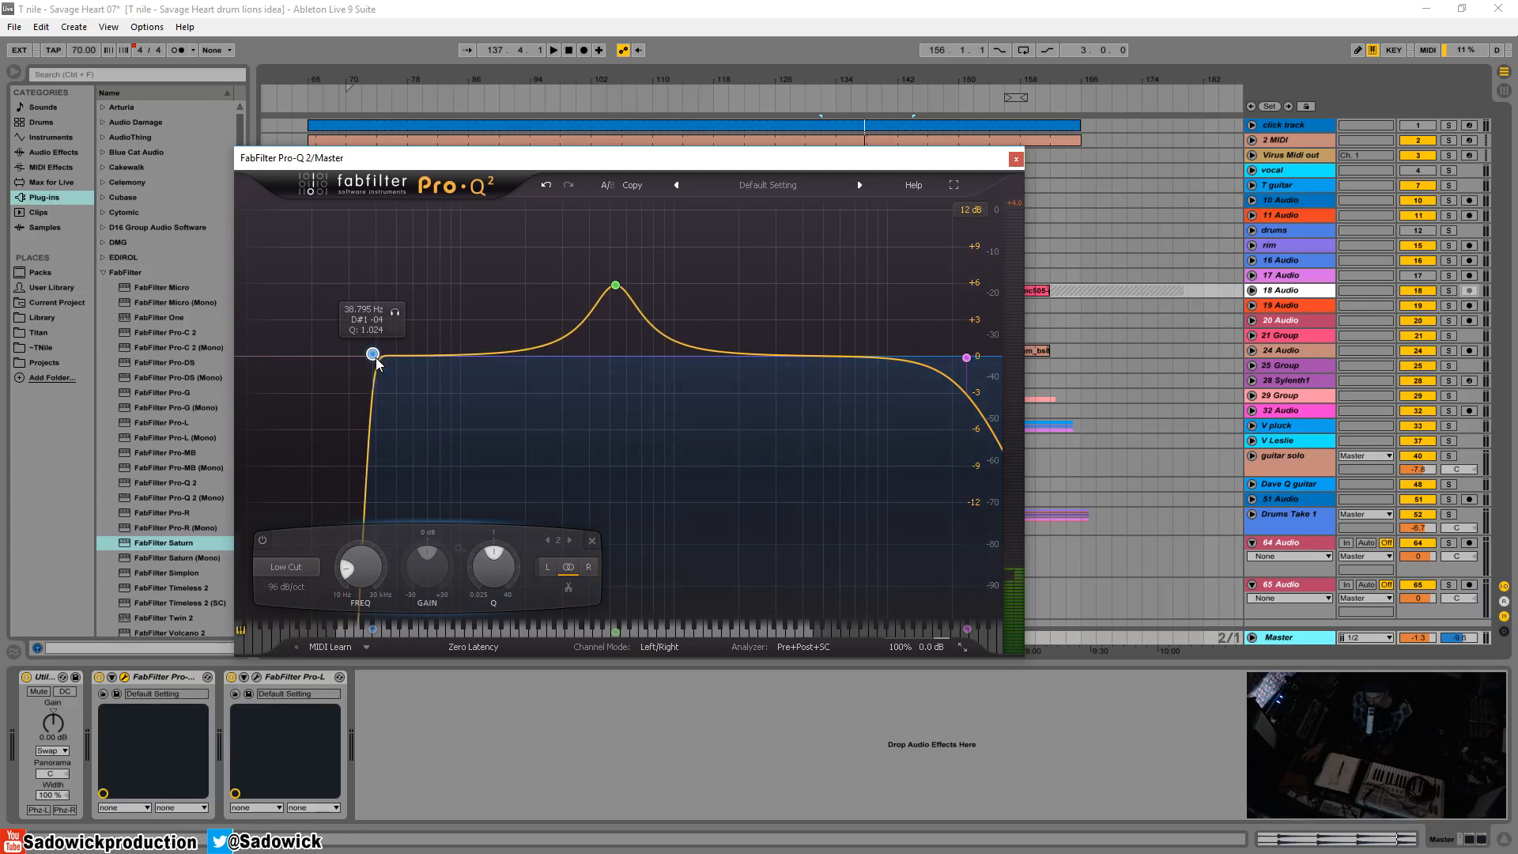
{"action": "scroll", "coordinate": [377, 360], "scroll_direction": "down", "scroll_amount": 5}
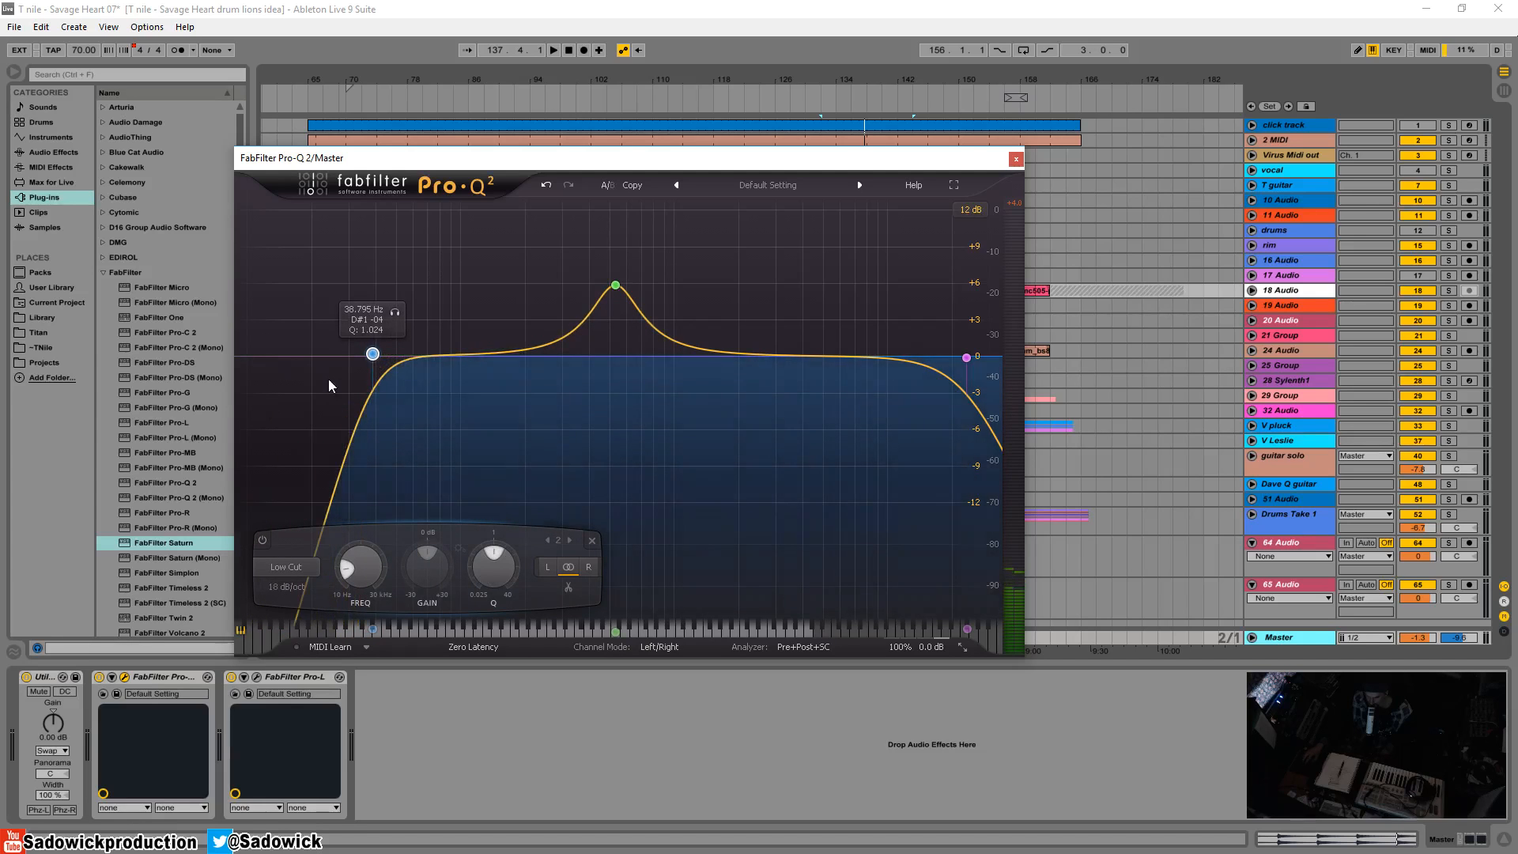
Vary the low cut band's Q and reset it to 1.000, then lower the band's cutoff frequency
{"action": "scroll", "coordinate": [493, 558], "scroll_direction": "up", "scroll_amount": 5}
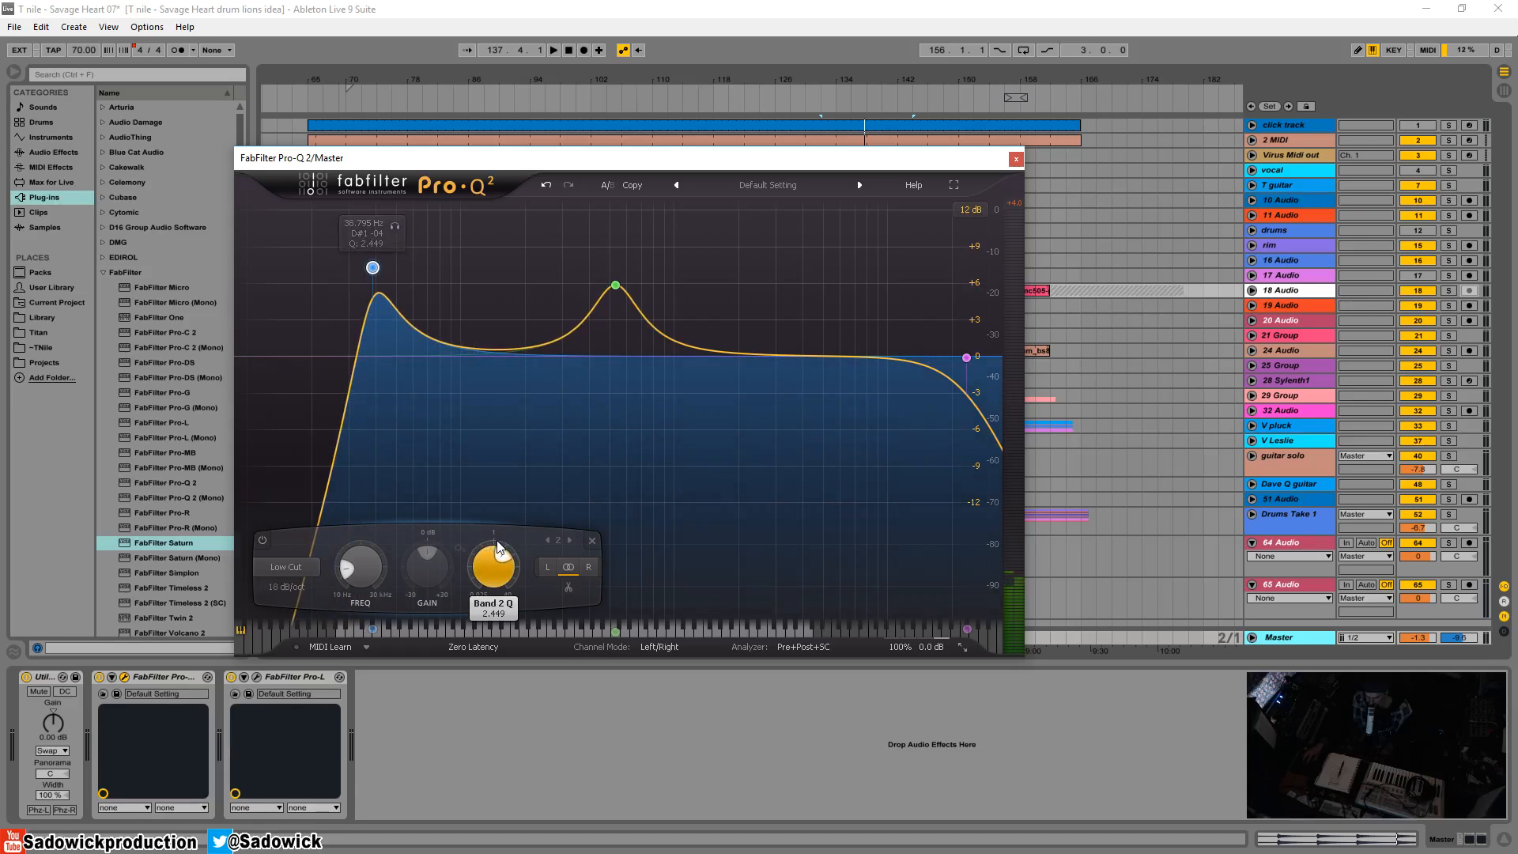
{"action": "scroll", "coordinate": [493, 554], "scroll_direction": "down", "scroll_amount": 4}
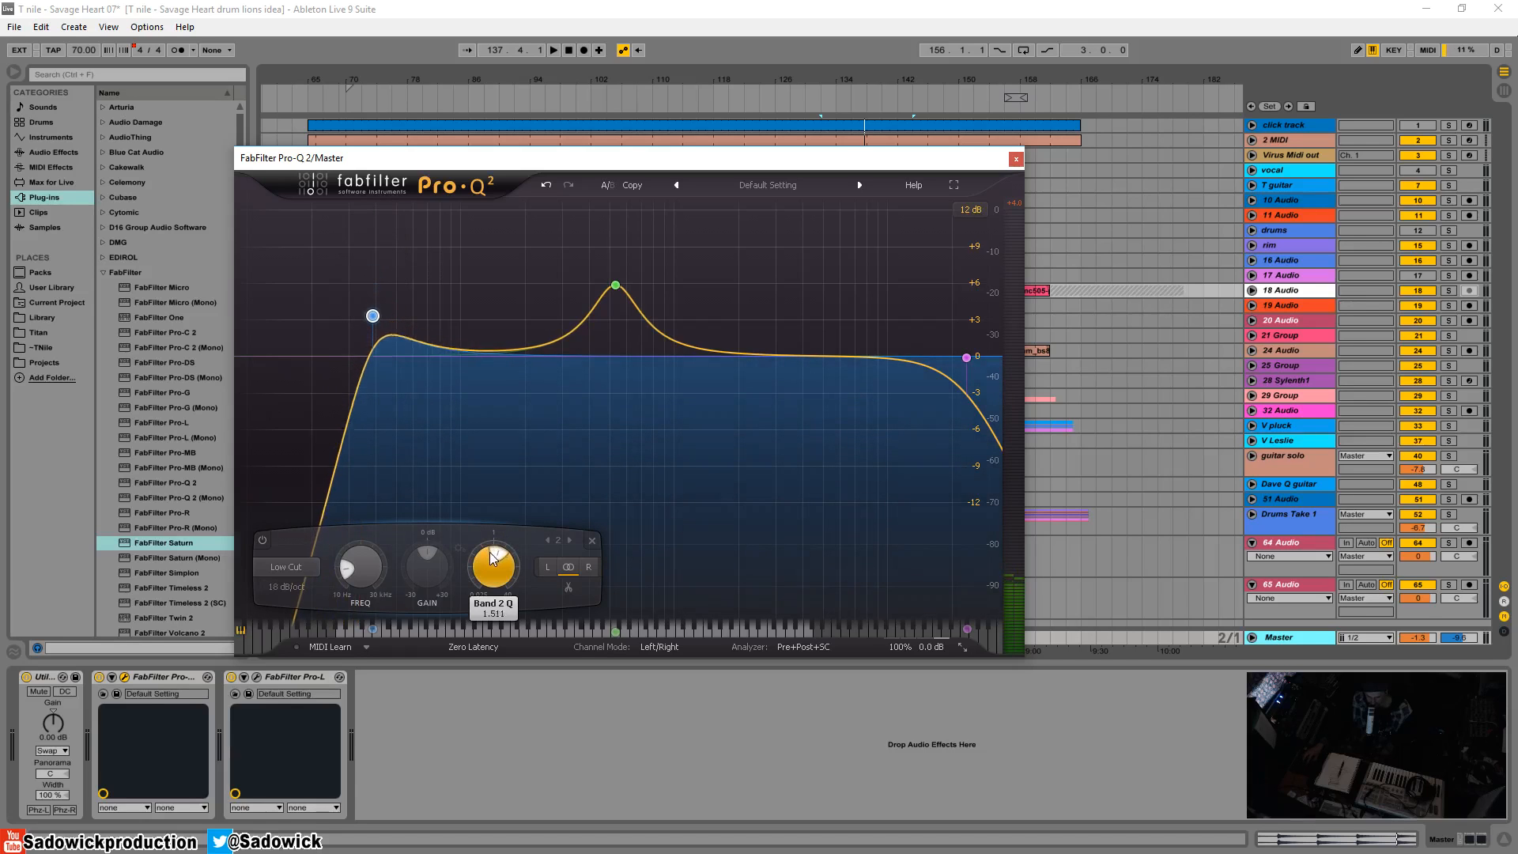
{"action": "scroll", "coordinate": [491, 563], "scroll_direction": "up", "scroll_amount": 3}
{"action": "scroll", "coordinate": [491, 555], "scroll_direction": "down", "scroll_amount": 2}
{"action": "scroll", "coordinate": [491, 555], "scroll_direction": "down", "scroll_amount": 4}
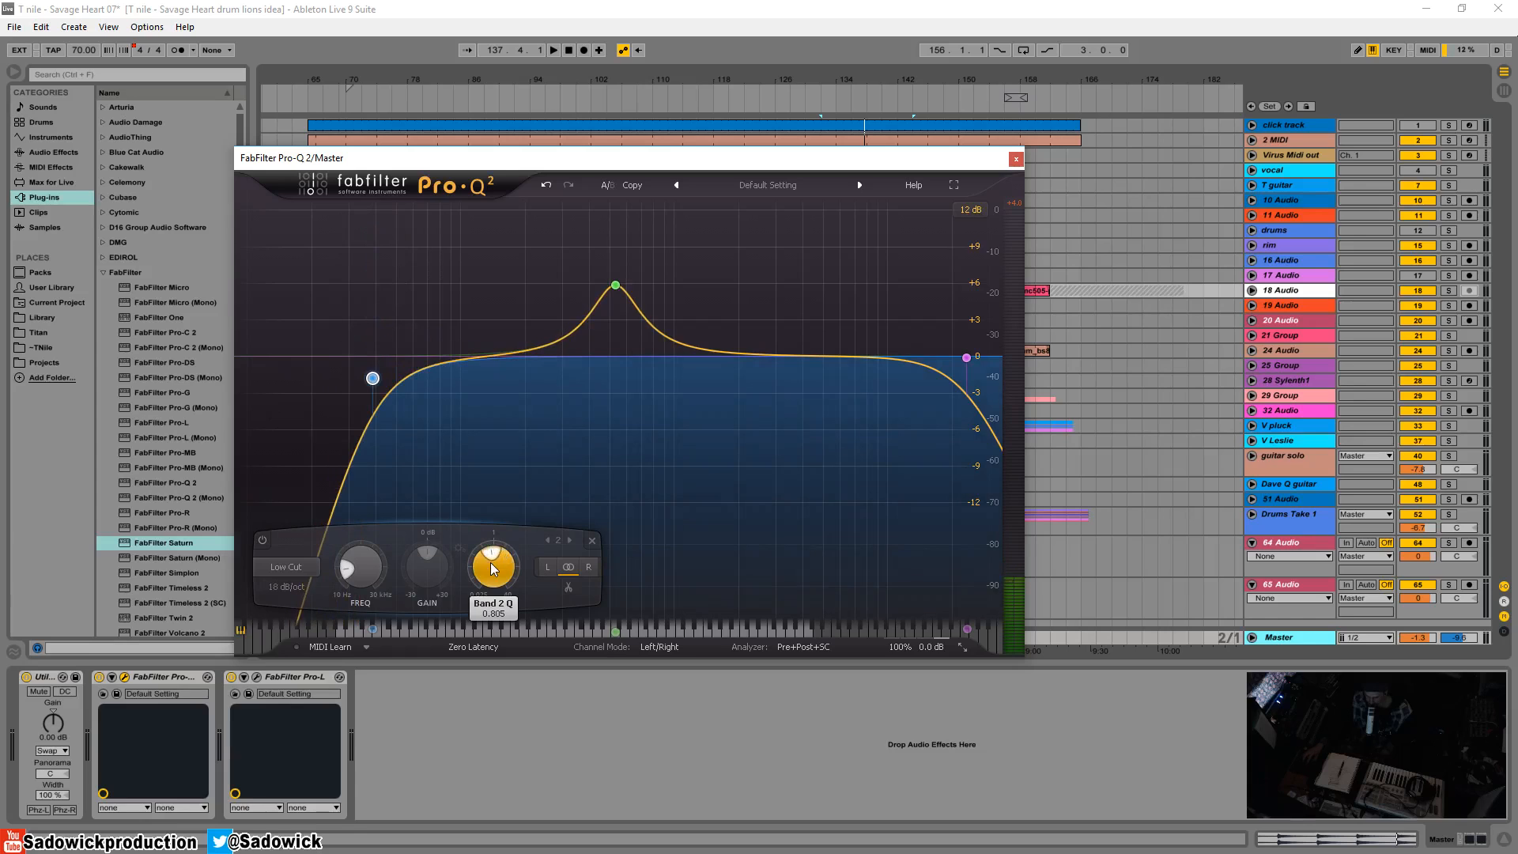
{"action": "double_click", "coordinate": [496, 562]}
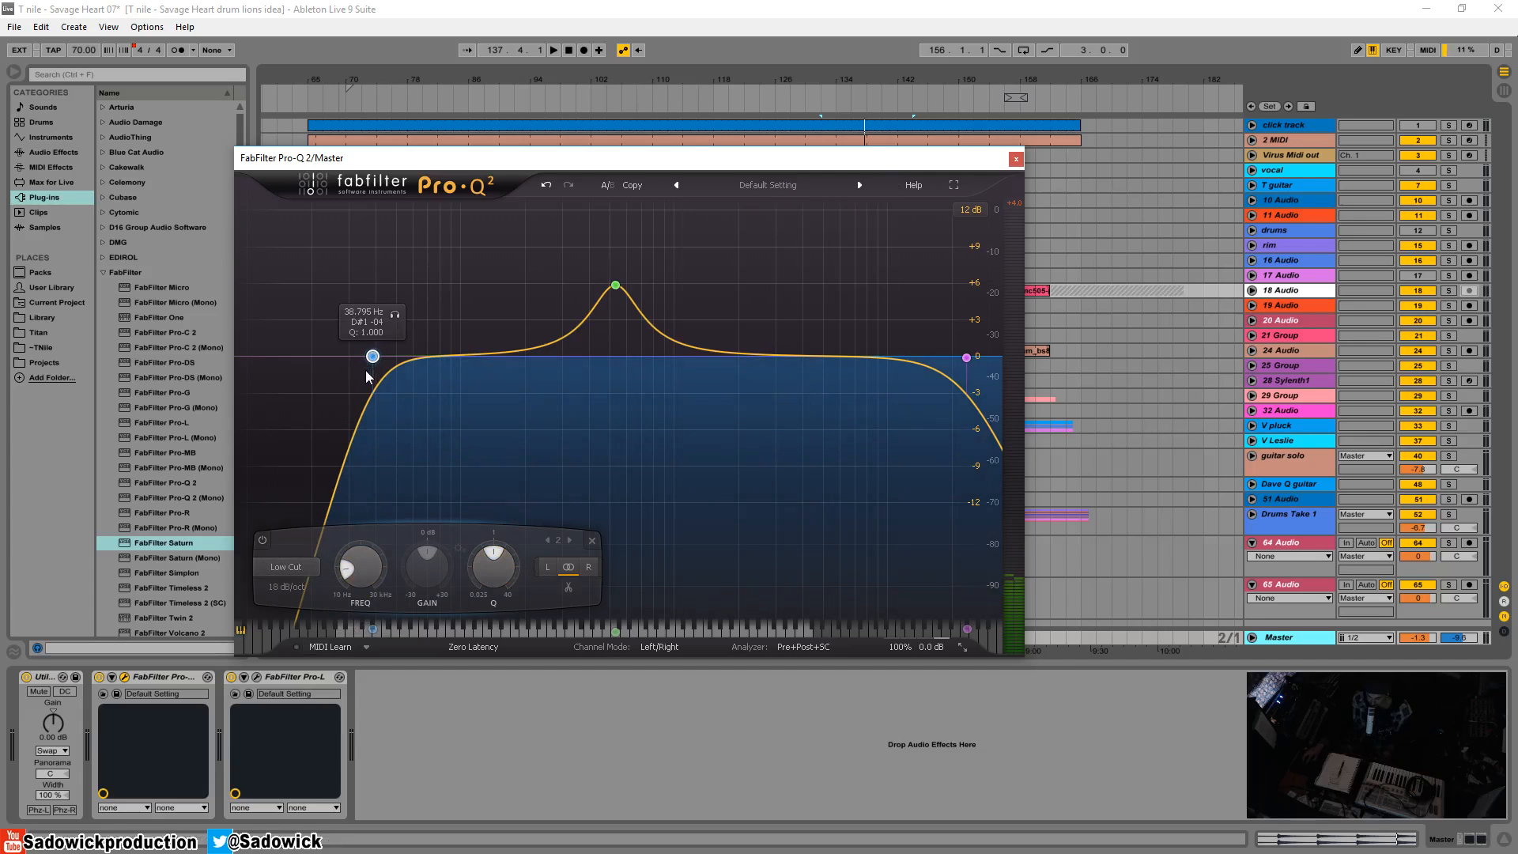
{"action": "left_click_drag", "start_coordinate": [373, 357], "coordinate": [343, 362]}
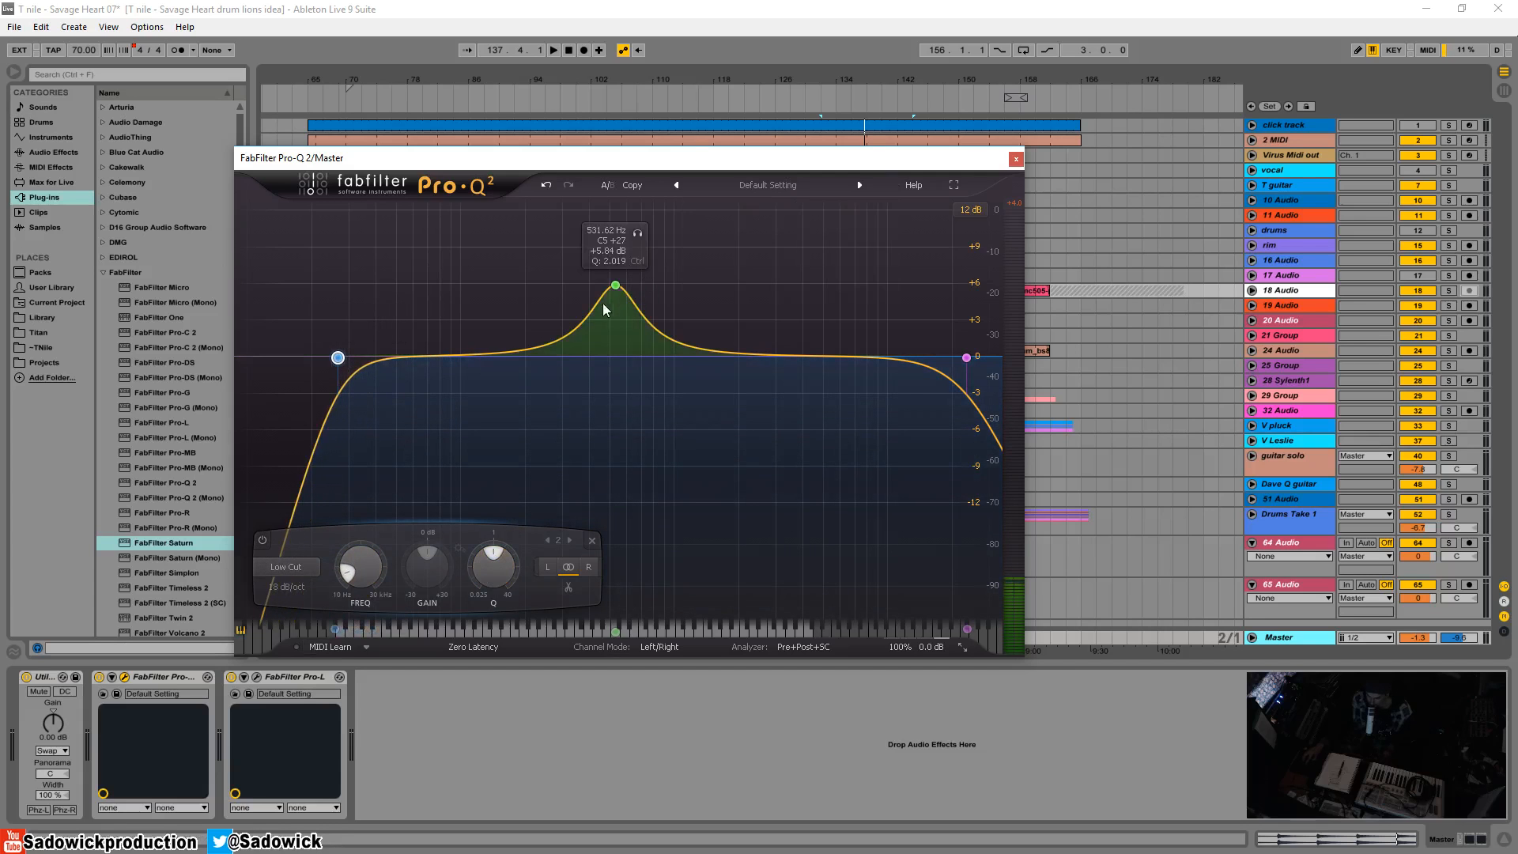
Switch the channel mode to Mid/Side and move the bell band to about 991 Hz at +2.08 dB
{"action": "left_click_drag", "start_coordinate": [630, 287], "coordinate": [603, 361]}
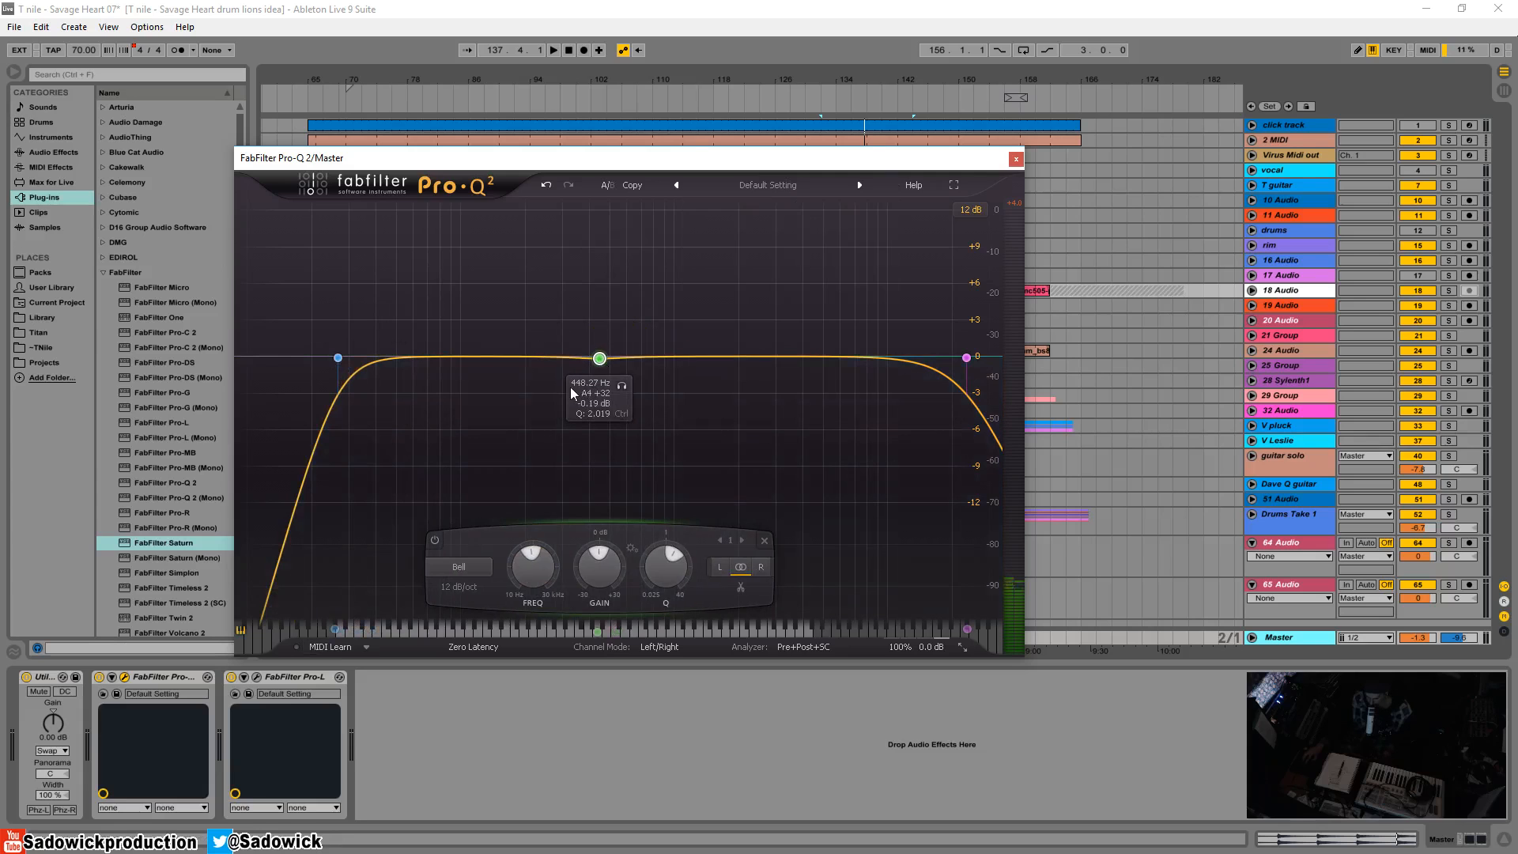
{"action": "left_click", "coordinate": [651, 648]}
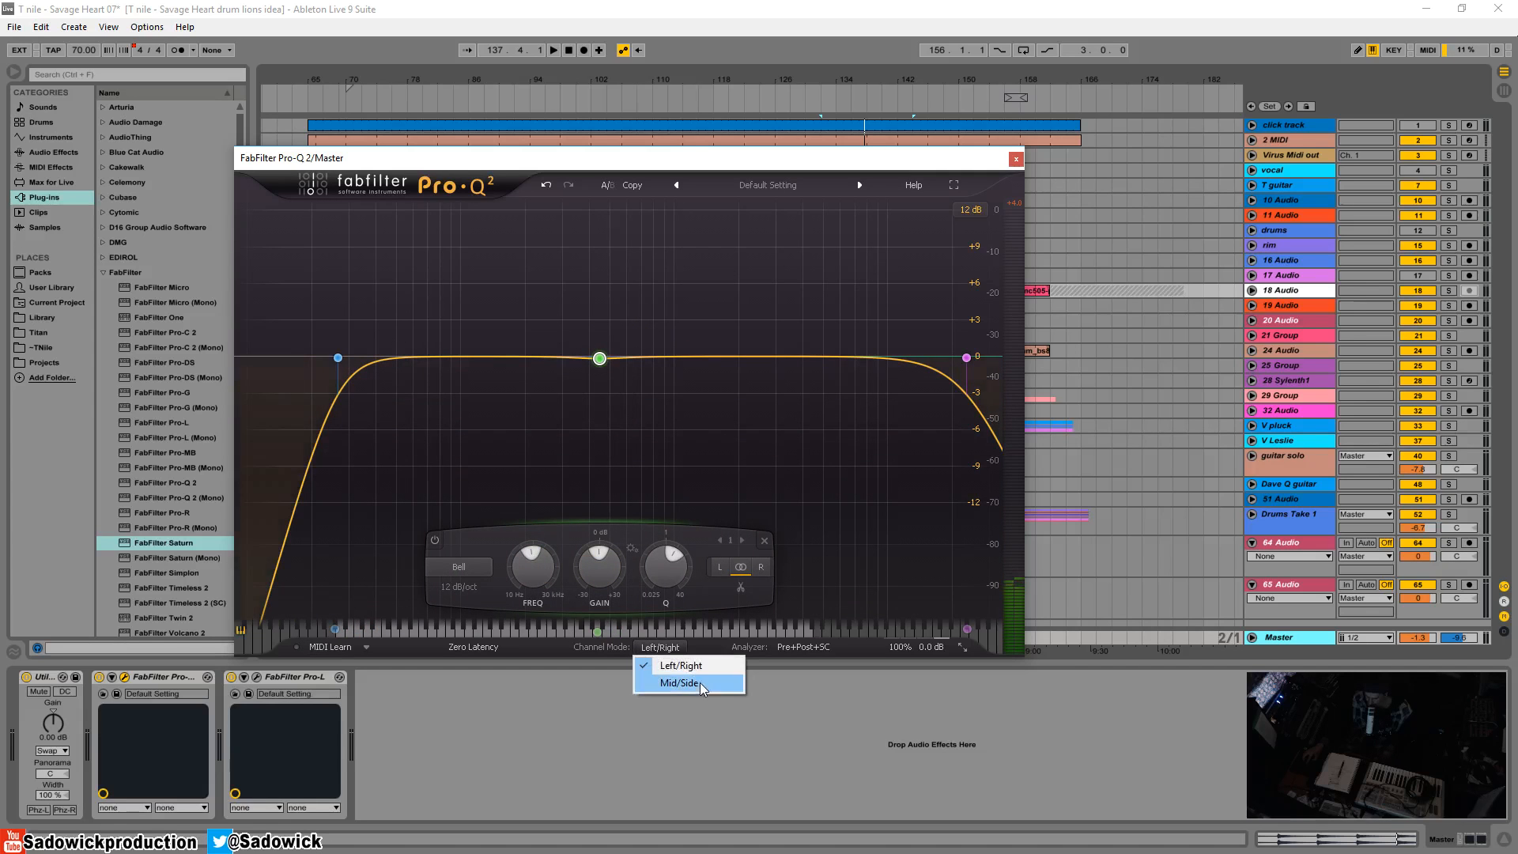
{"action": "left_click", "coordinate": [700, 681]}
{"action": "left_click_drag", "start_coordinate": [593, 354], "coordinate": [672, 333]}
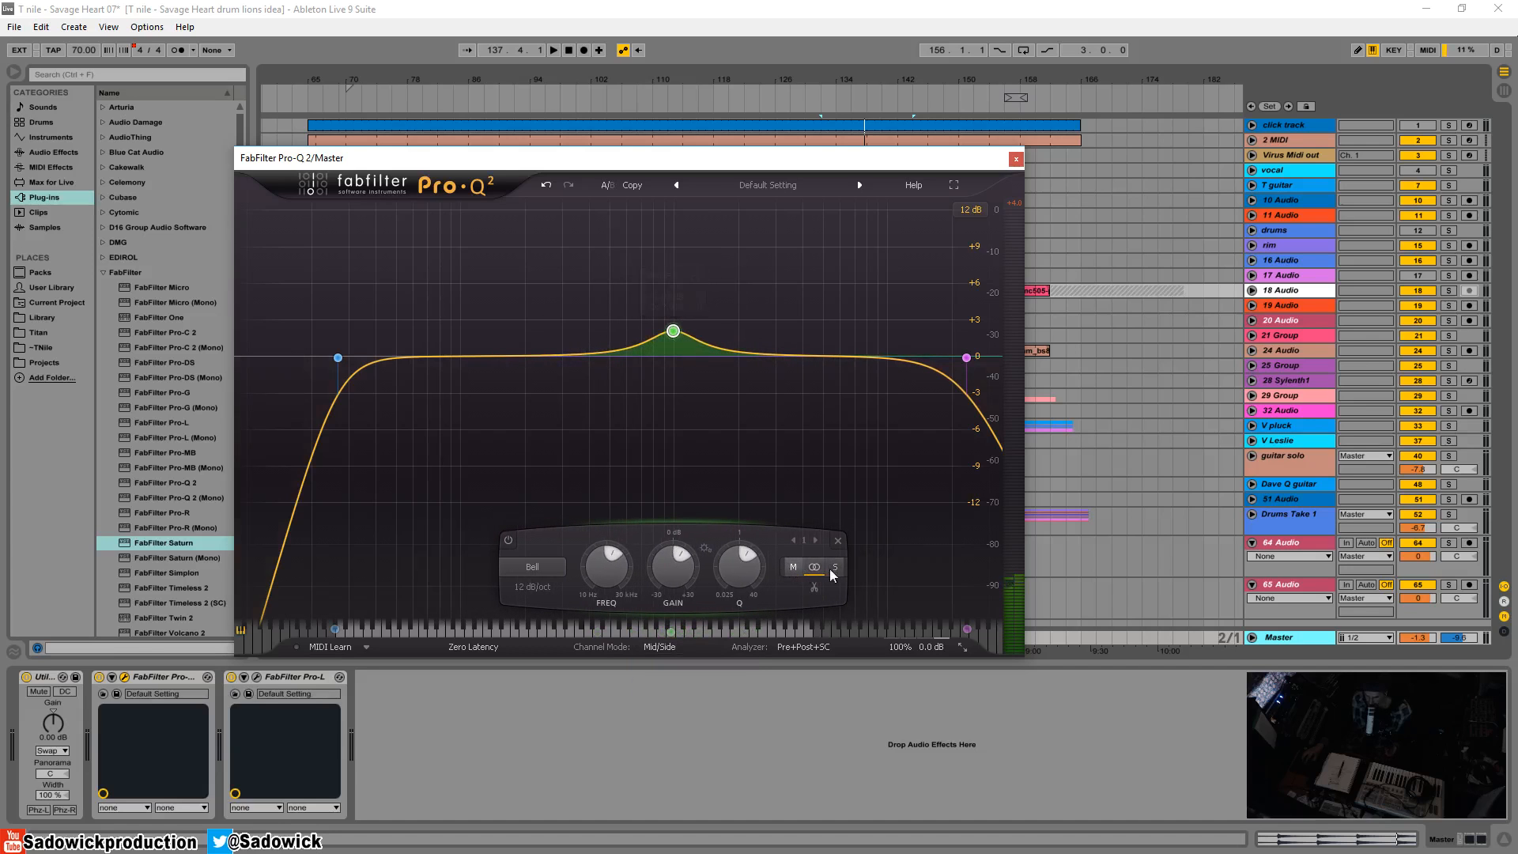
Split the bell band into mid and side bands, and pull the side band down to about -3.44 dB near 999 Hz
{"action": "right_click", "coordinate": [674, 330]}
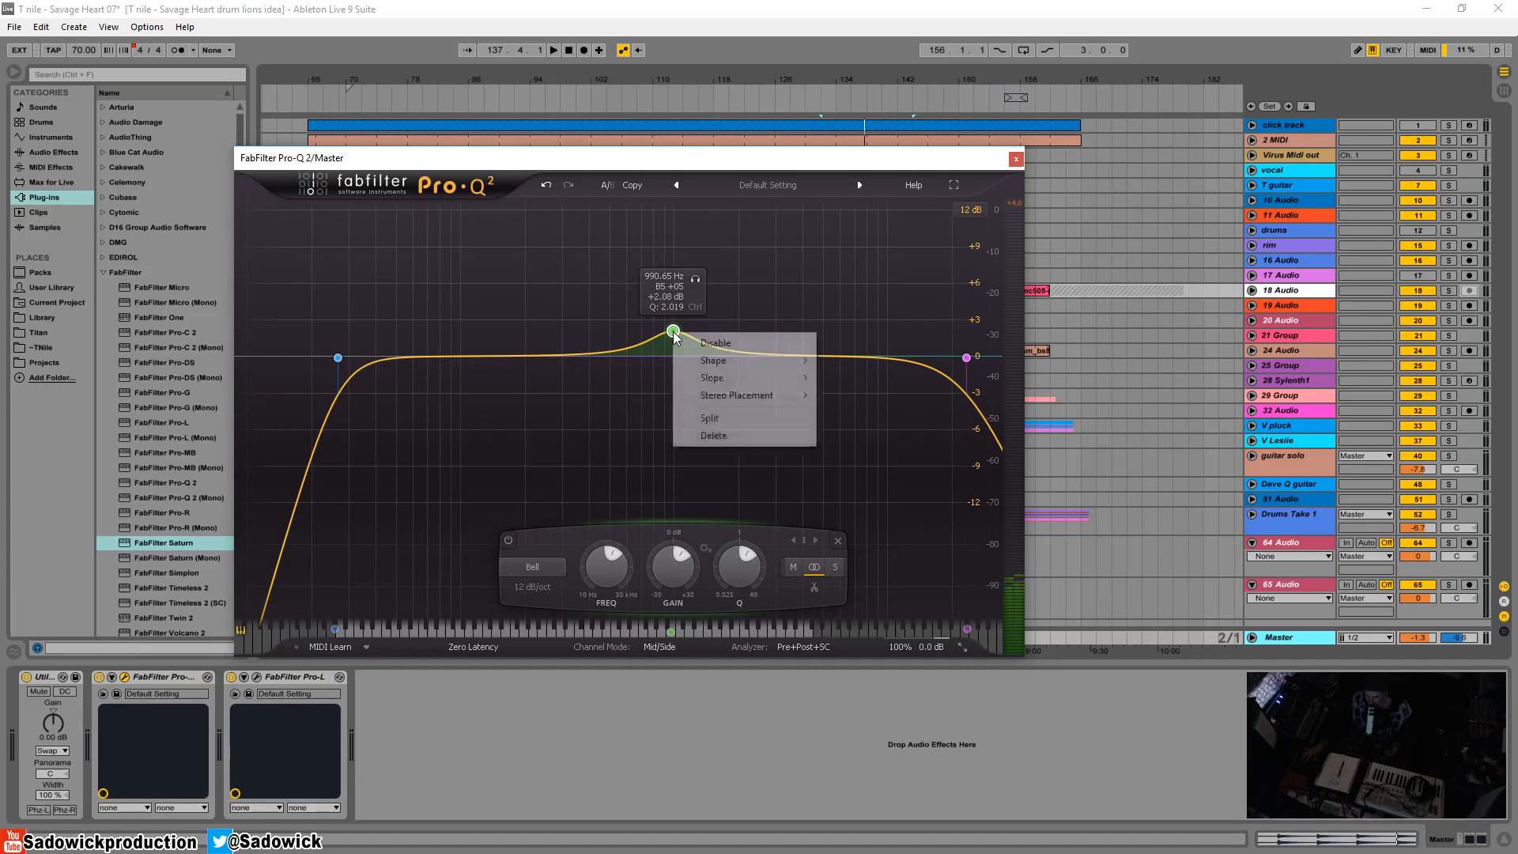
{"action": "left_click", "coordinate": [711, 421]}
{"action": "left_click_drag", "start_coordinate": [673, 330], "coordinate": [673, 399]}
{"action": "scroll", "coordinate": [673, 400], "scroll_direction": "down", "scroll_amount": 6}
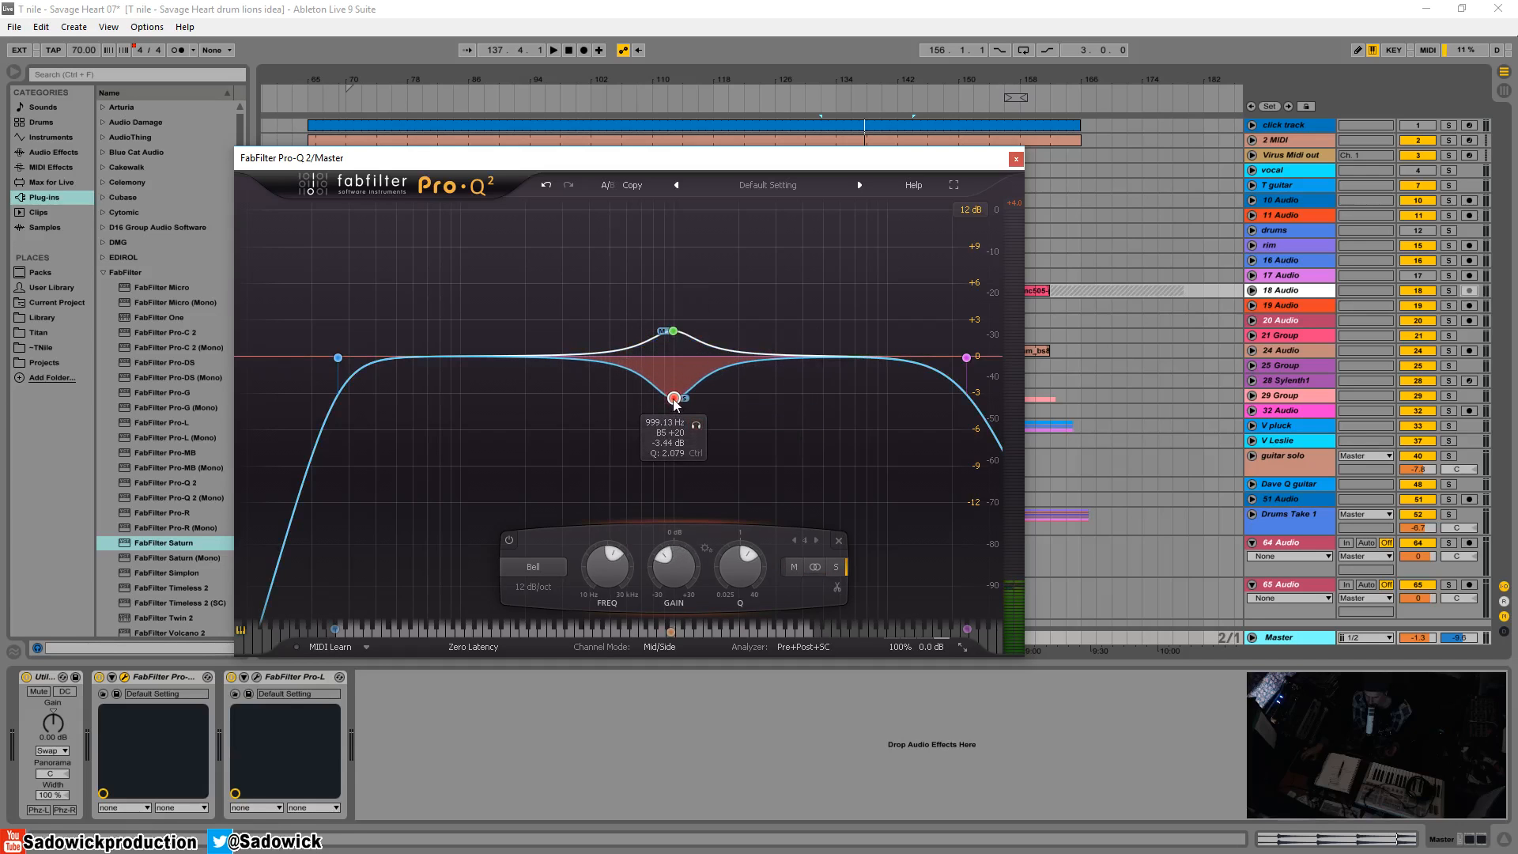
Shape the split bands into a narrow mid cut at a lower frequency and a wide side boost of about +3.2 dB near 2 kHz
{"action": "left_click_drag", "start_coordinate": [673, 399], "coordinate": [592, 408]}
{"action": "scroll", "coordinate": [670, 400], "scroll_direction": "up", "scroll_amount": 4}
{"action": "left_click_drag", "start_coordinate": [674, 297], "coordinate": [735, 317]}
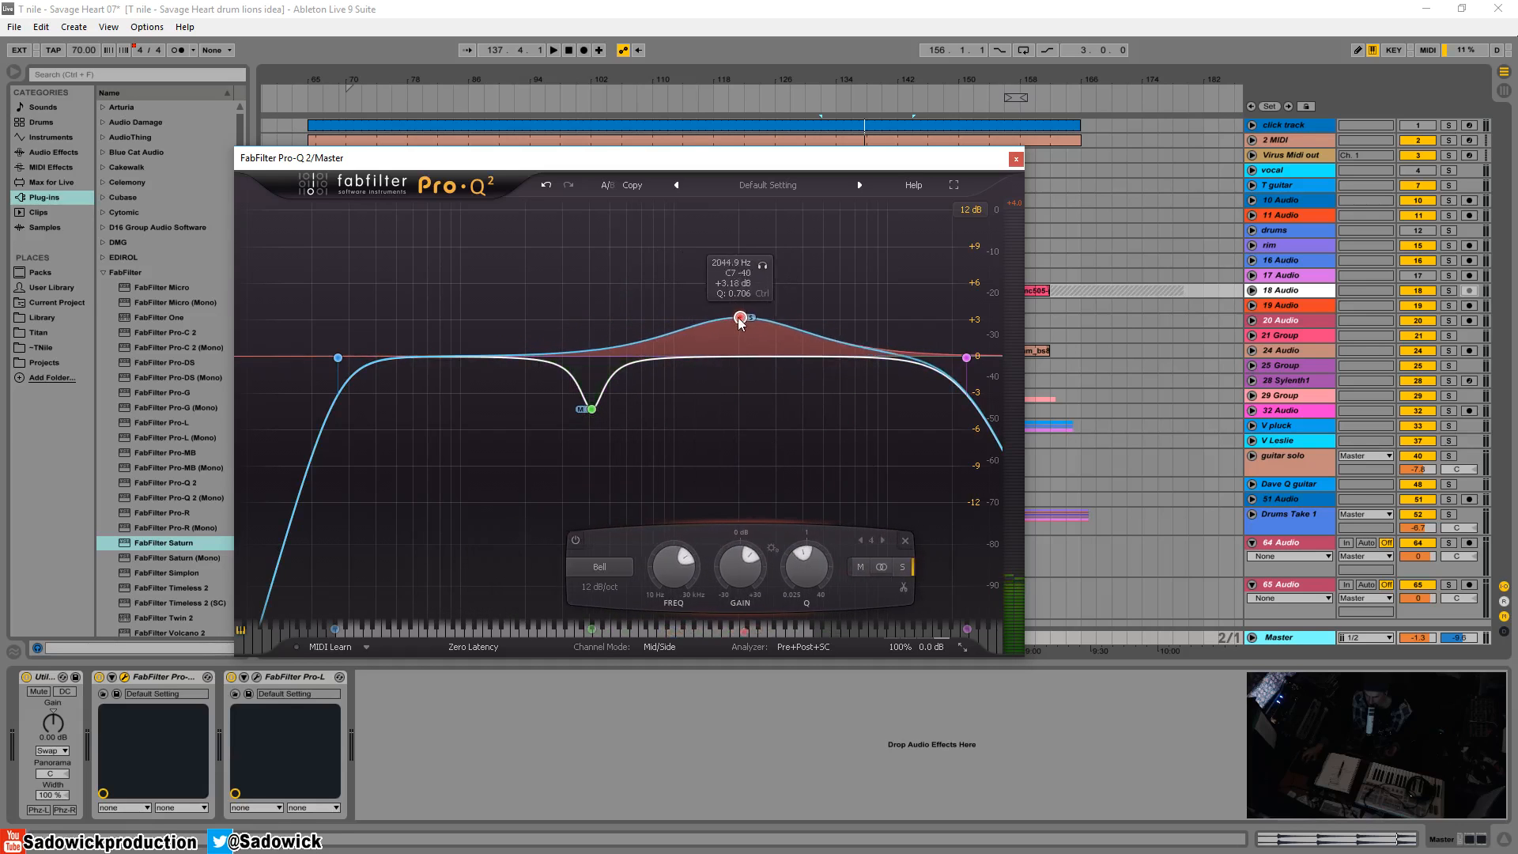
Raise the low cut band's cutoff frequency and load the Drums preset
{"action": "left_click_drag", "start_coordinate": [335, 358], "coordinate": [386, 360]}
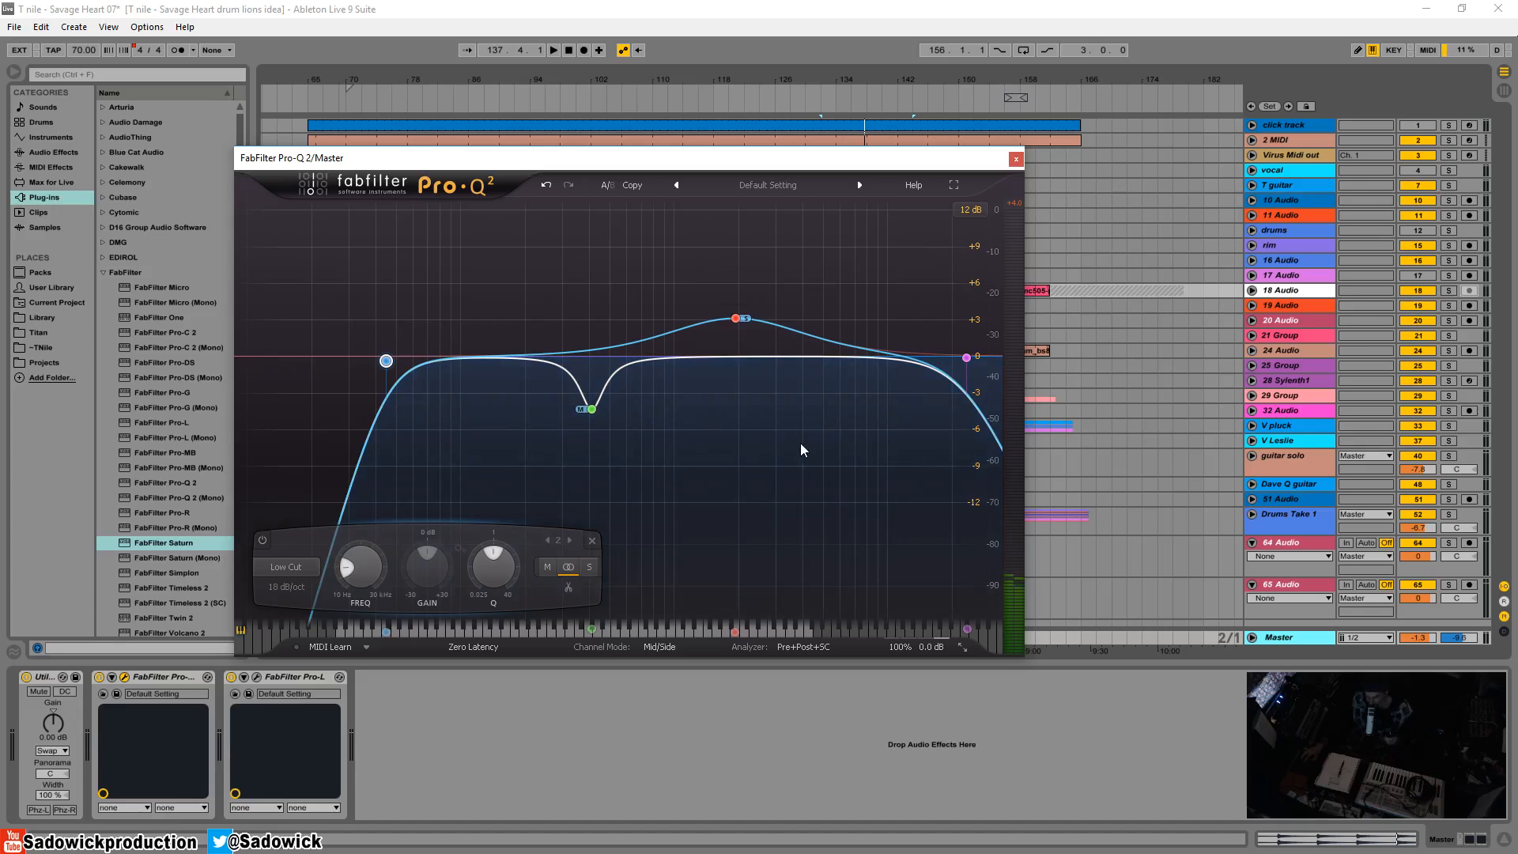
{"action": "left_click", "coordinate": [863, 189]}
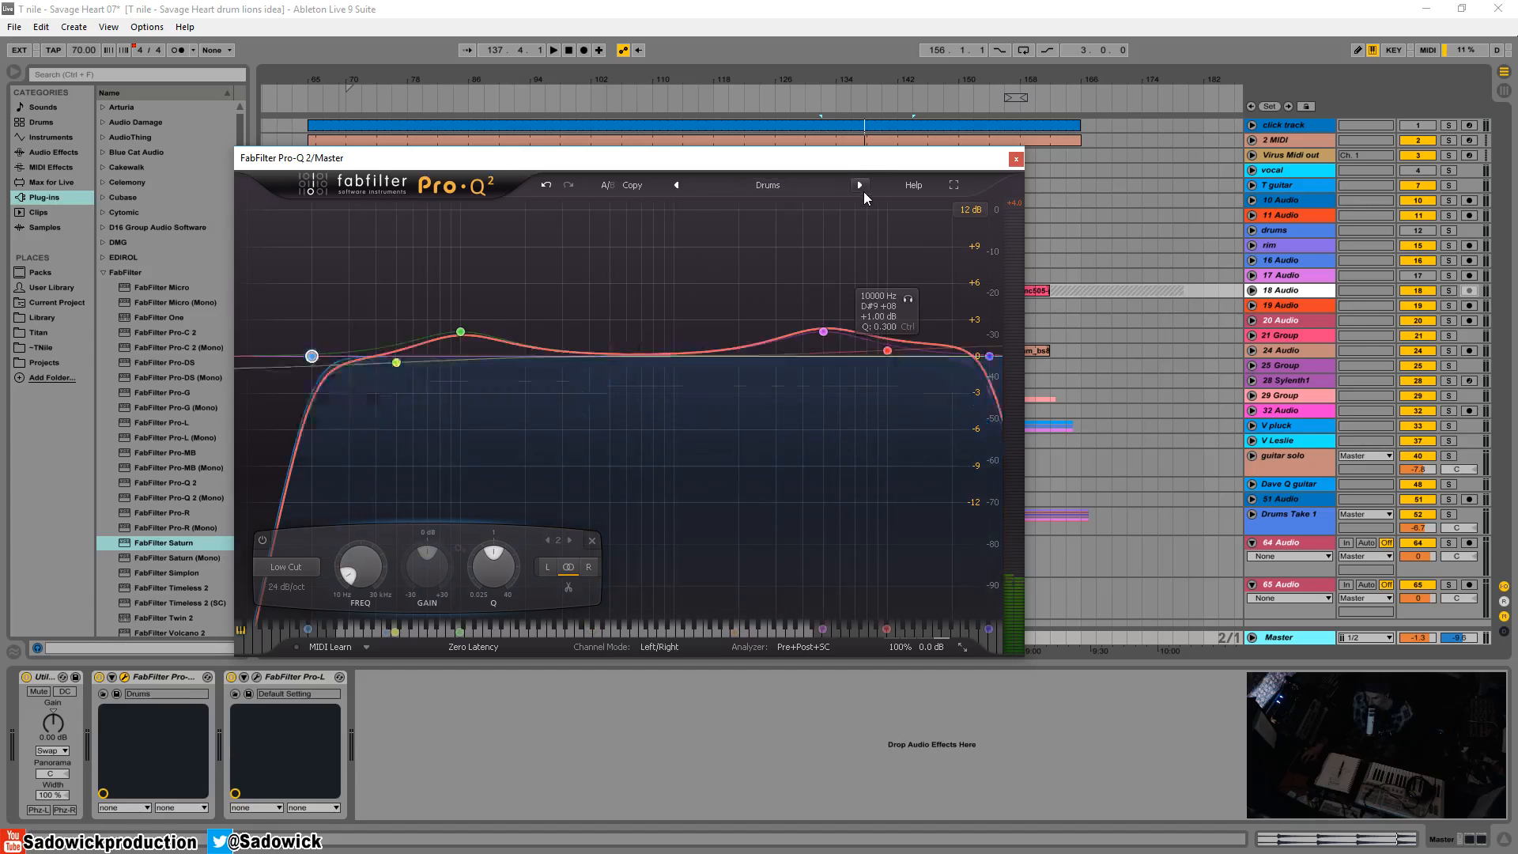
Load the Default Setting preset and add a bell band at about 394 Hz with a gain of about +0.32 dB
{"action": "left_click", "coordinate": [675, 185]}
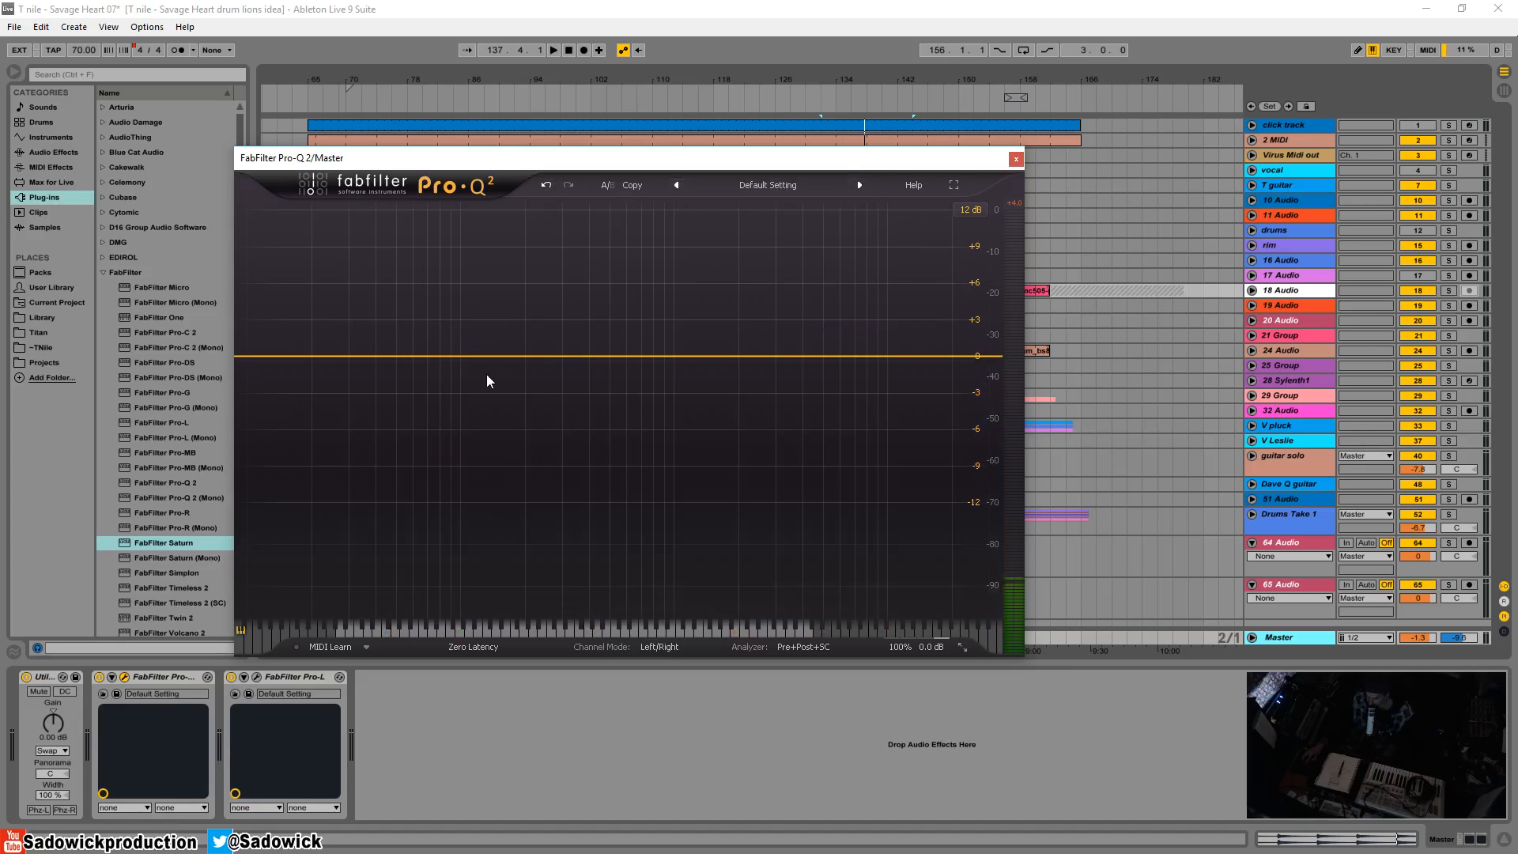
{"action": "left_click", "coordinate": [622, 356]}
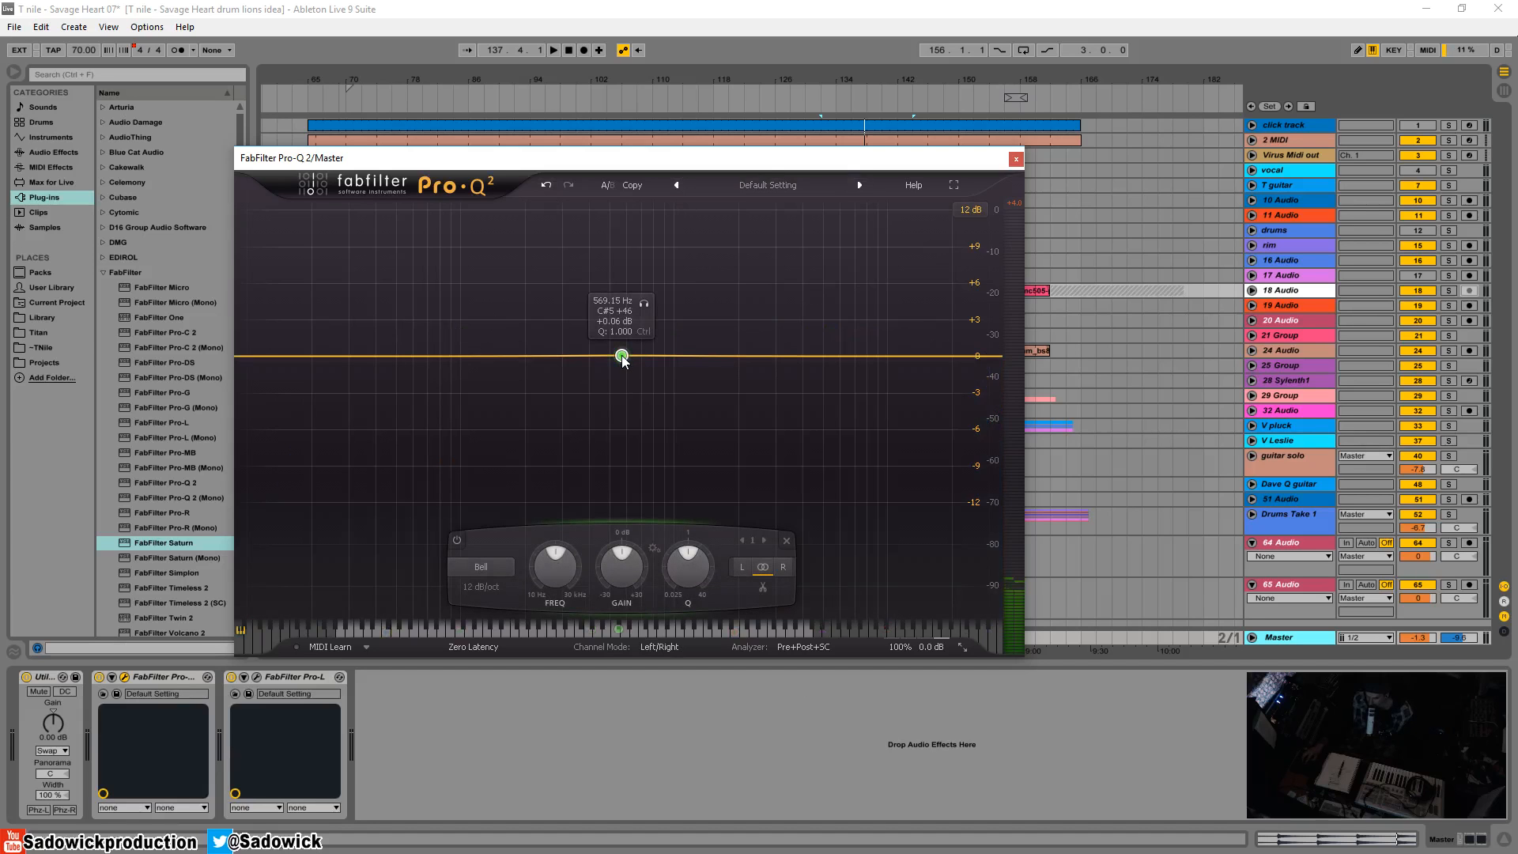
{"action": "left_click_drag", "start_coordinate": [622, 357], "coordinate": [587, 353]}
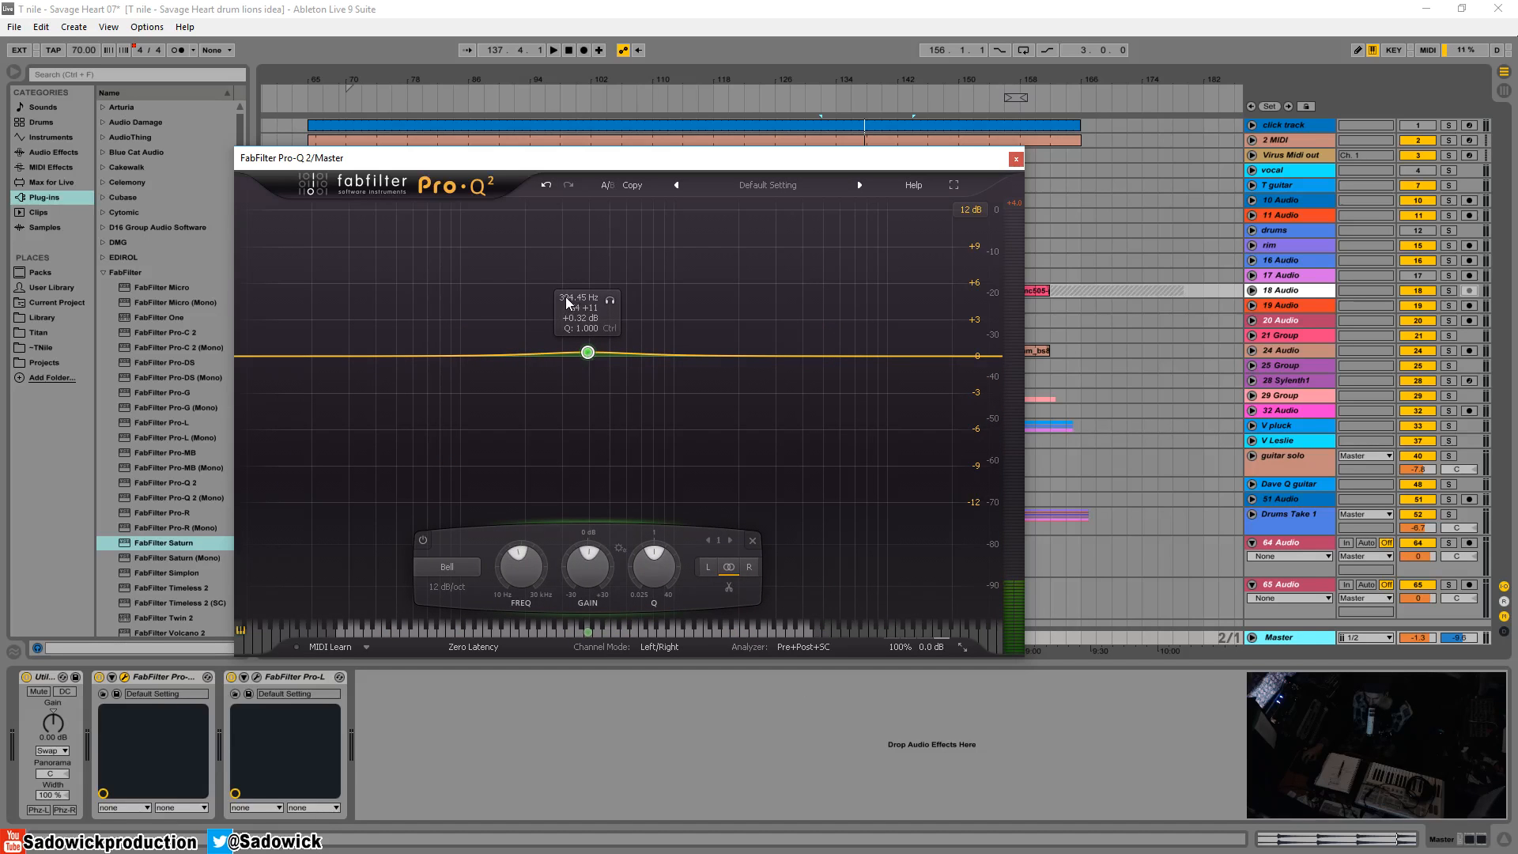
Set the bell band's frequency to exactly 2000 Hz
{"action": "double_click", "coordinate": [566, 297]}
{"action": "type", "text": "2000"}
{"action": "key", "text": "Return"}
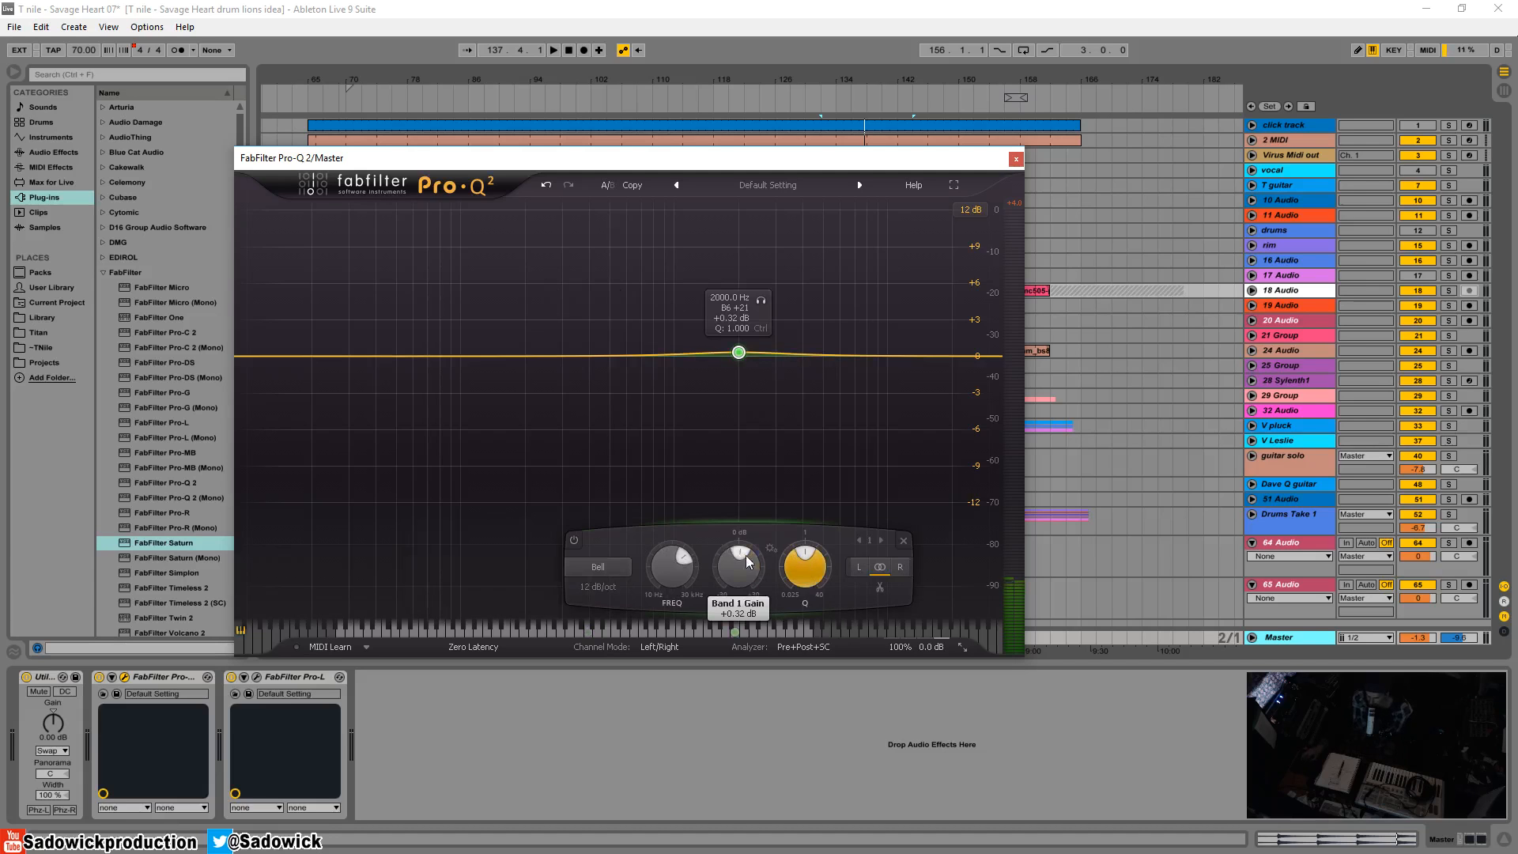
Move the bell band down to about 176 Hz at about +0.20 dB, and enter a much higher frequency for it
{"action": "mouse_move", "coordinate": [740, 563]}
{"action": "left_mouse_down"}
{"action": "mouse_move", "coordinate": [743, 528]}
{"action": "mouse_move", "coordinate": [744, 625]}
{"action": "mouse_move", "coordinate": [743, 592]}
{"action": "left_mouse_up"}
{"action": "left_click_drag", "start_coordinate": [738, 352], "coordinate": [519, 355]}
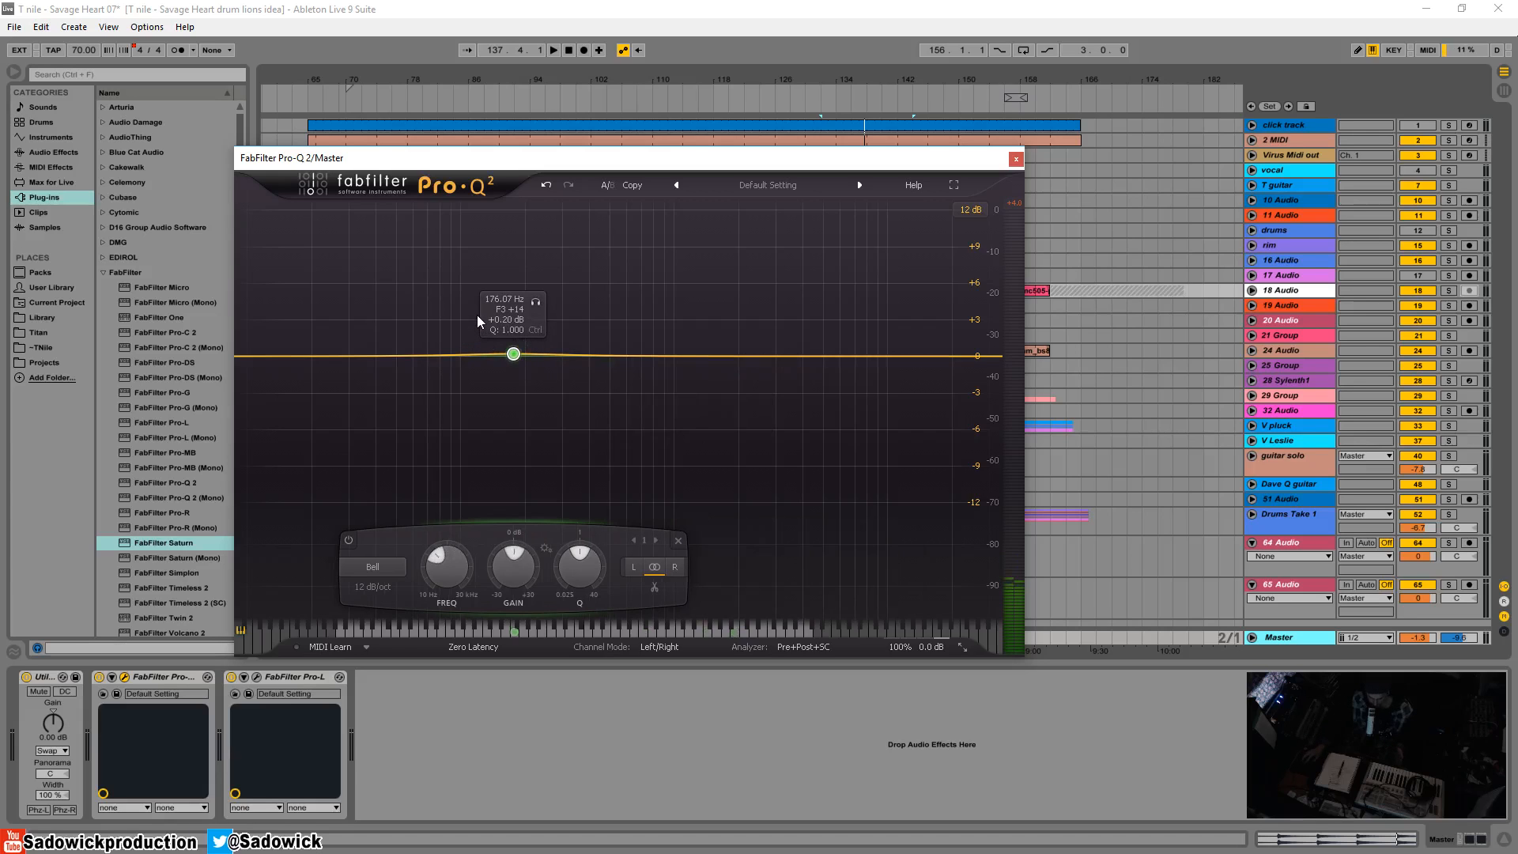
{"action": "left_click", "coordinate": [504, 298]}
{"action": "key", "text": "Return"}
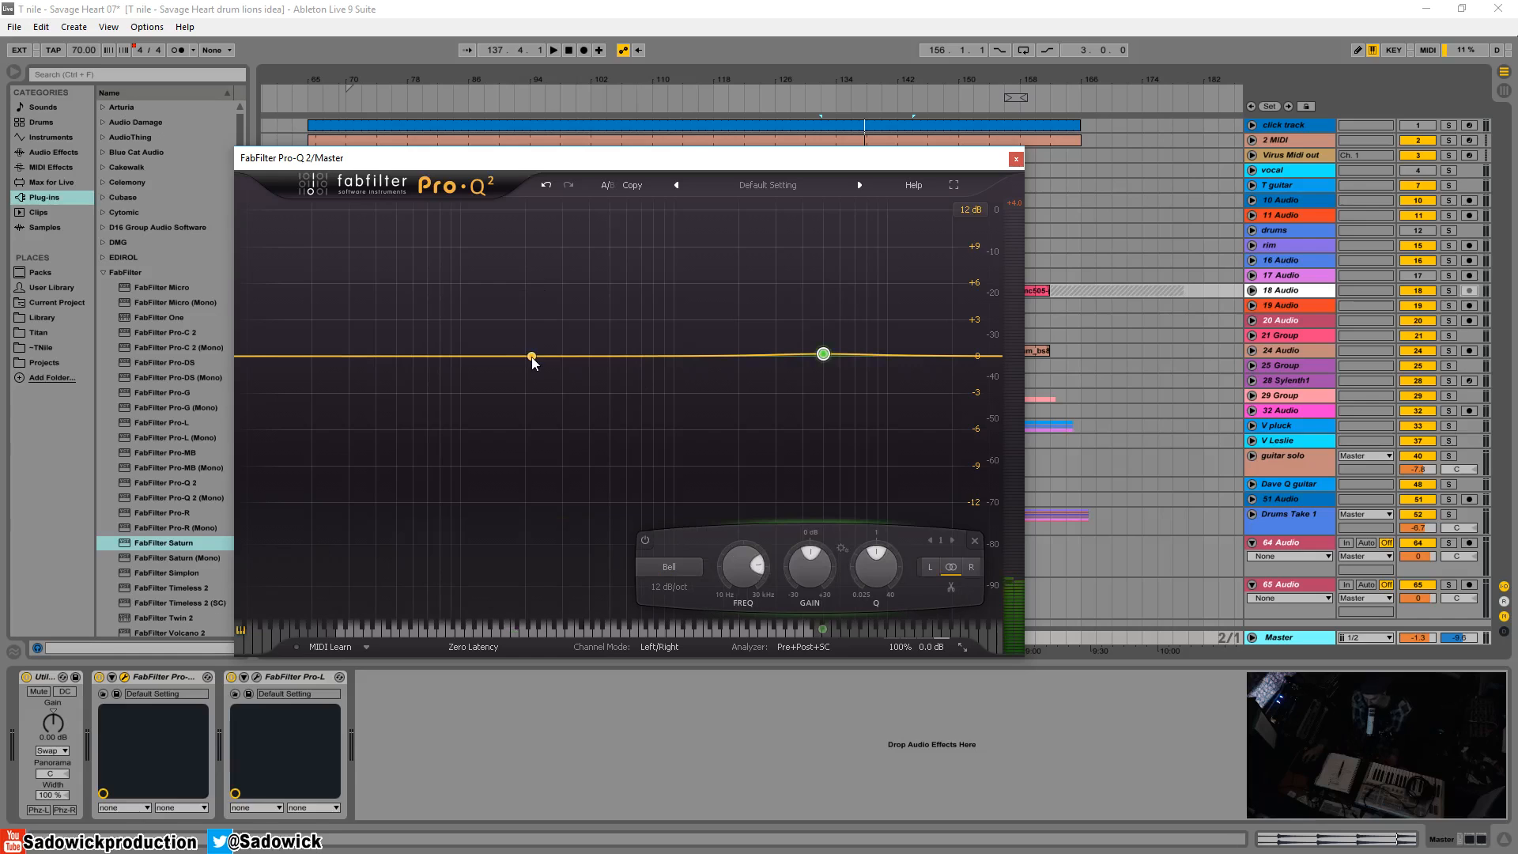
Add a low cut band at about 13 Hz and steepen its slope to 96 dB/oct
{"action": "mouse_move", "coordinate": [821, 356]}
{"action": "left_click", "coordinate": [273, 356]}
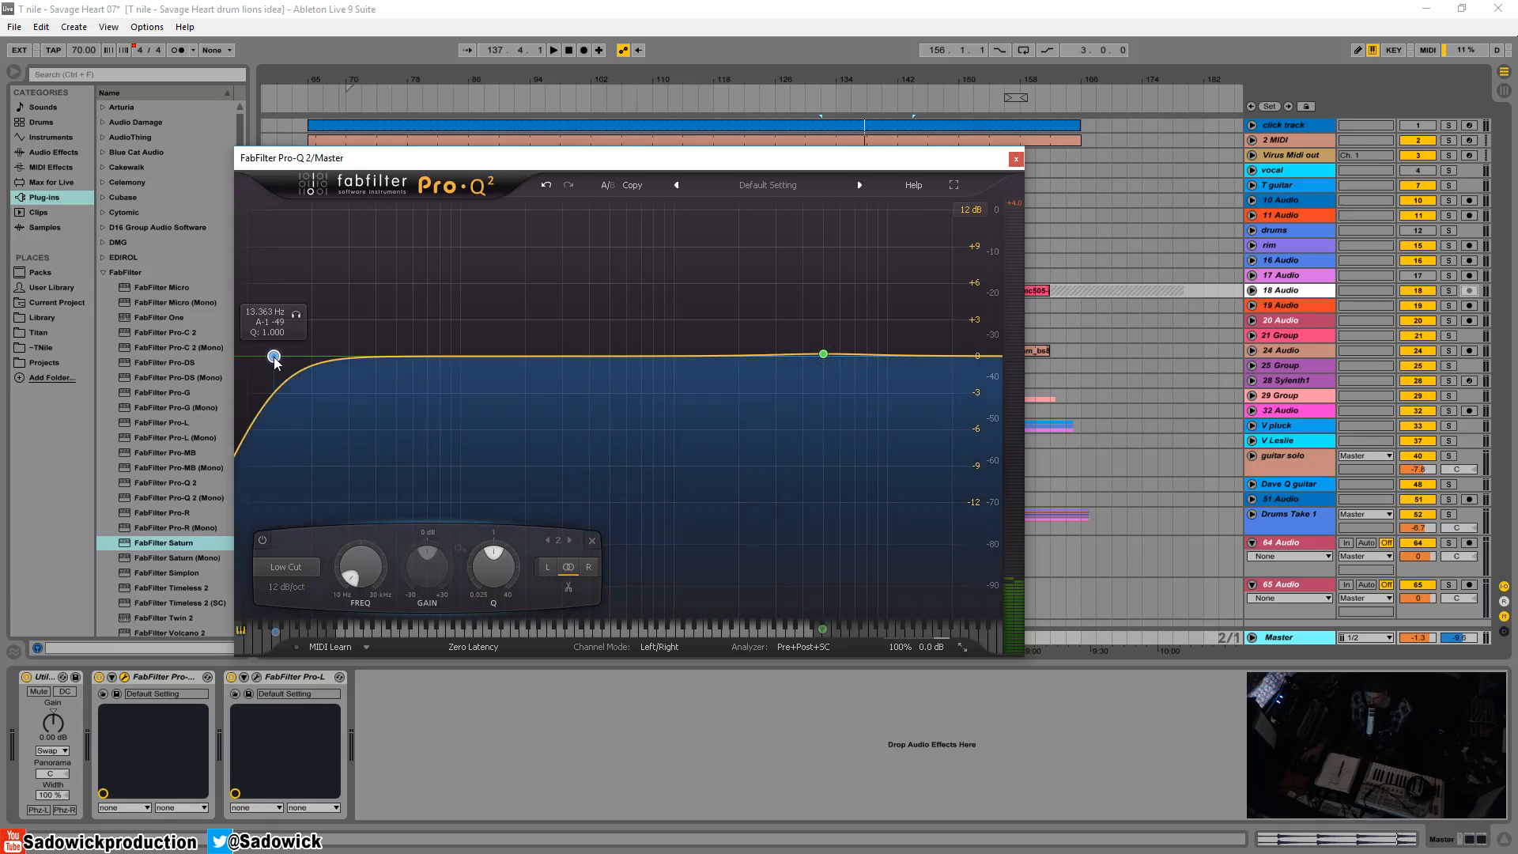
{"action": "scroll", "coordinate": [274, 358], "scroll_direction": "up", "scroll_amount": 7}
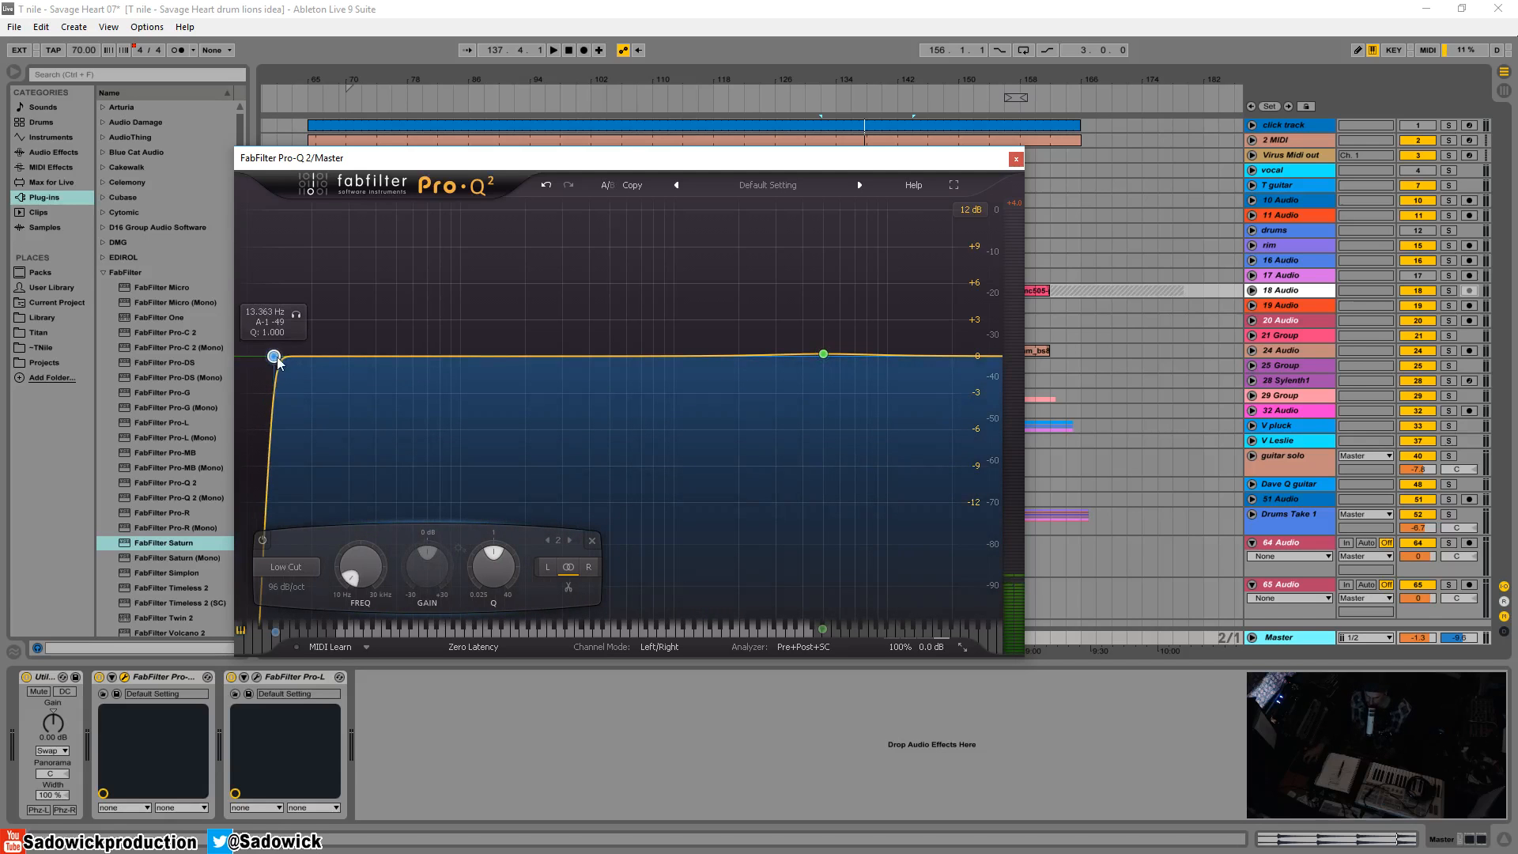
Sweep the low cut's cutoff up to about 128 Hz and settle it at about 97 Hz with a Q of about 1.016
{"action": "left_click_drag", "start_coordinate": [276, 357], "coordinate": [418, 357]}
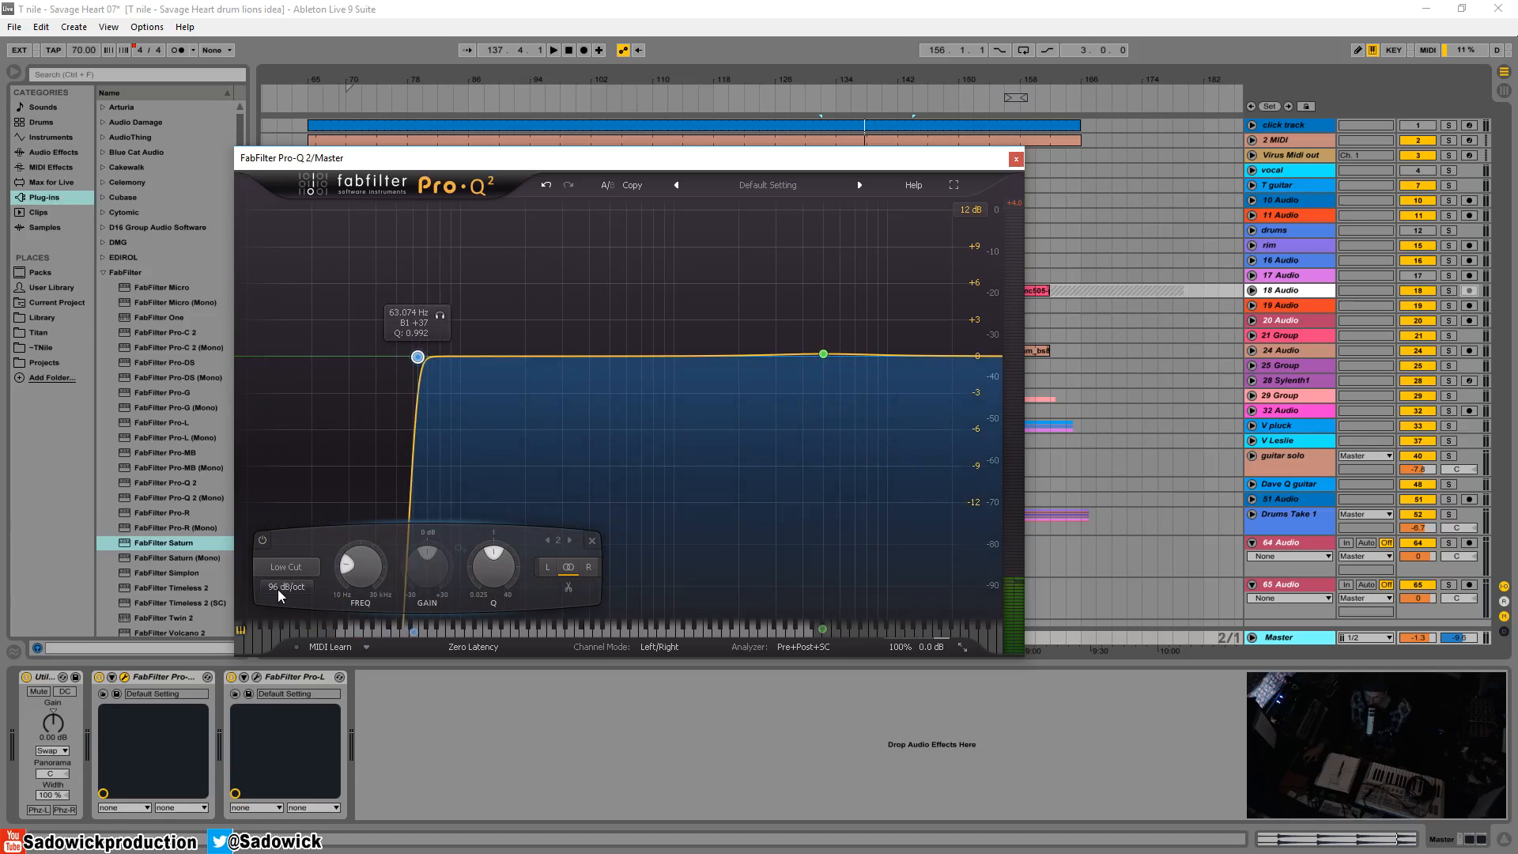
{"action": "left_click_drag", "start_coordinate": [418, 357], "coordinate": [485, 360]}
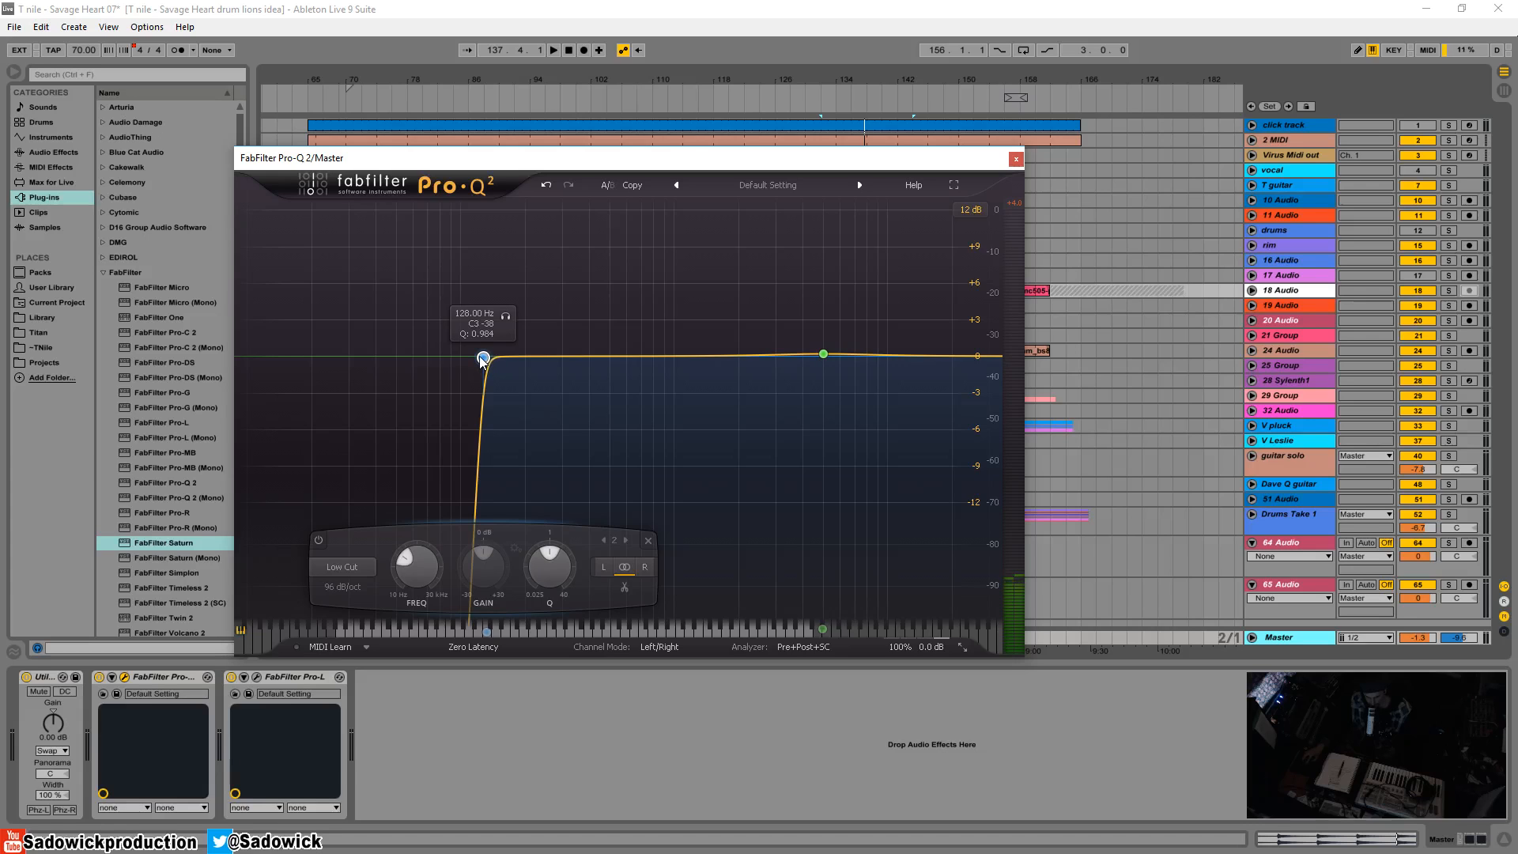
{"action": "left_click_drag", "start_coordinate": [483, 360], "coordinate": [458, 354]}
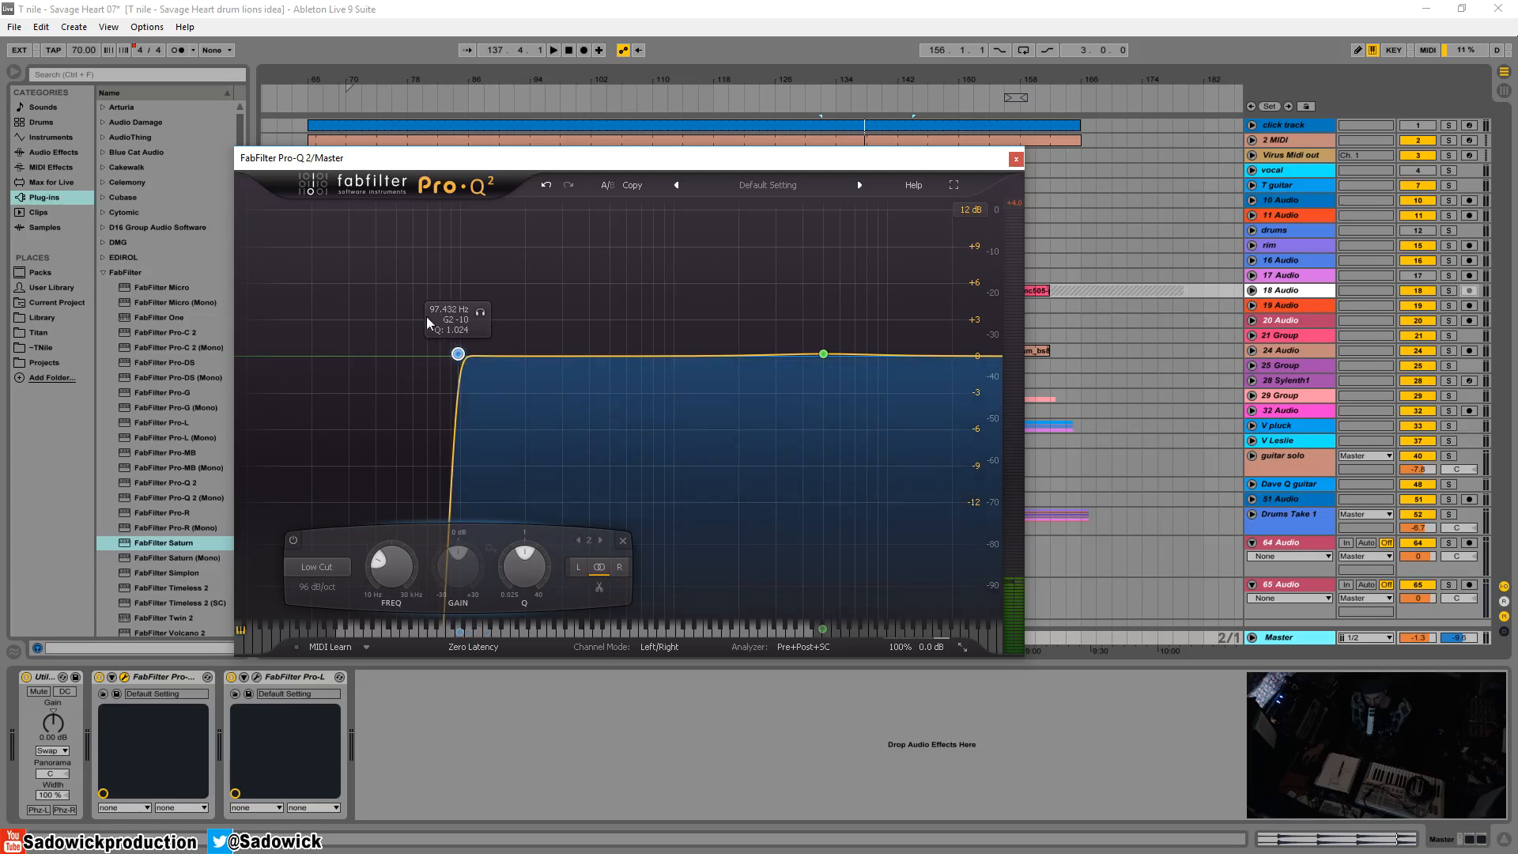
{"action": "mouse_move", "coordinate": [458, 354]}
{"action": "left_mouse_down"}
{"action": "mouse_move", "coordinate": [383, 352]}
{"action": "mouse_move", "coordinate": [478, 357]}
{"action": "mouse_move", "coordinate": [459, 356]}
{"action": "left_mouse_up"}
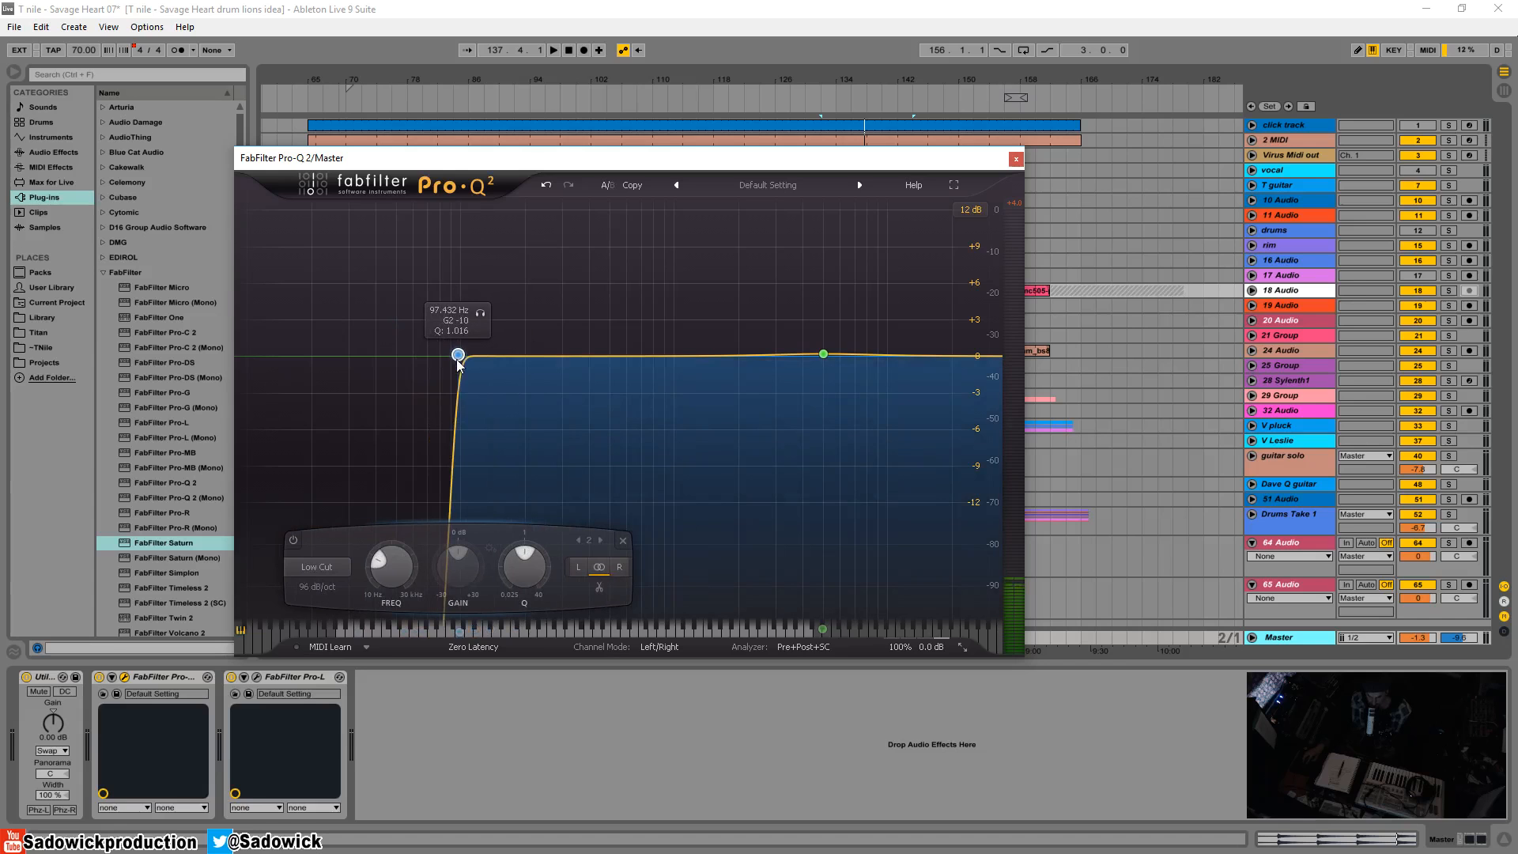
Switch the processing mode to Linear Phase at Maximum resolution, and move the low cut to about 69 Hz
{"action": "left_click", "coordinate": [473, 647]}
{"action": "left_click", "coordinate": [492, 700]}
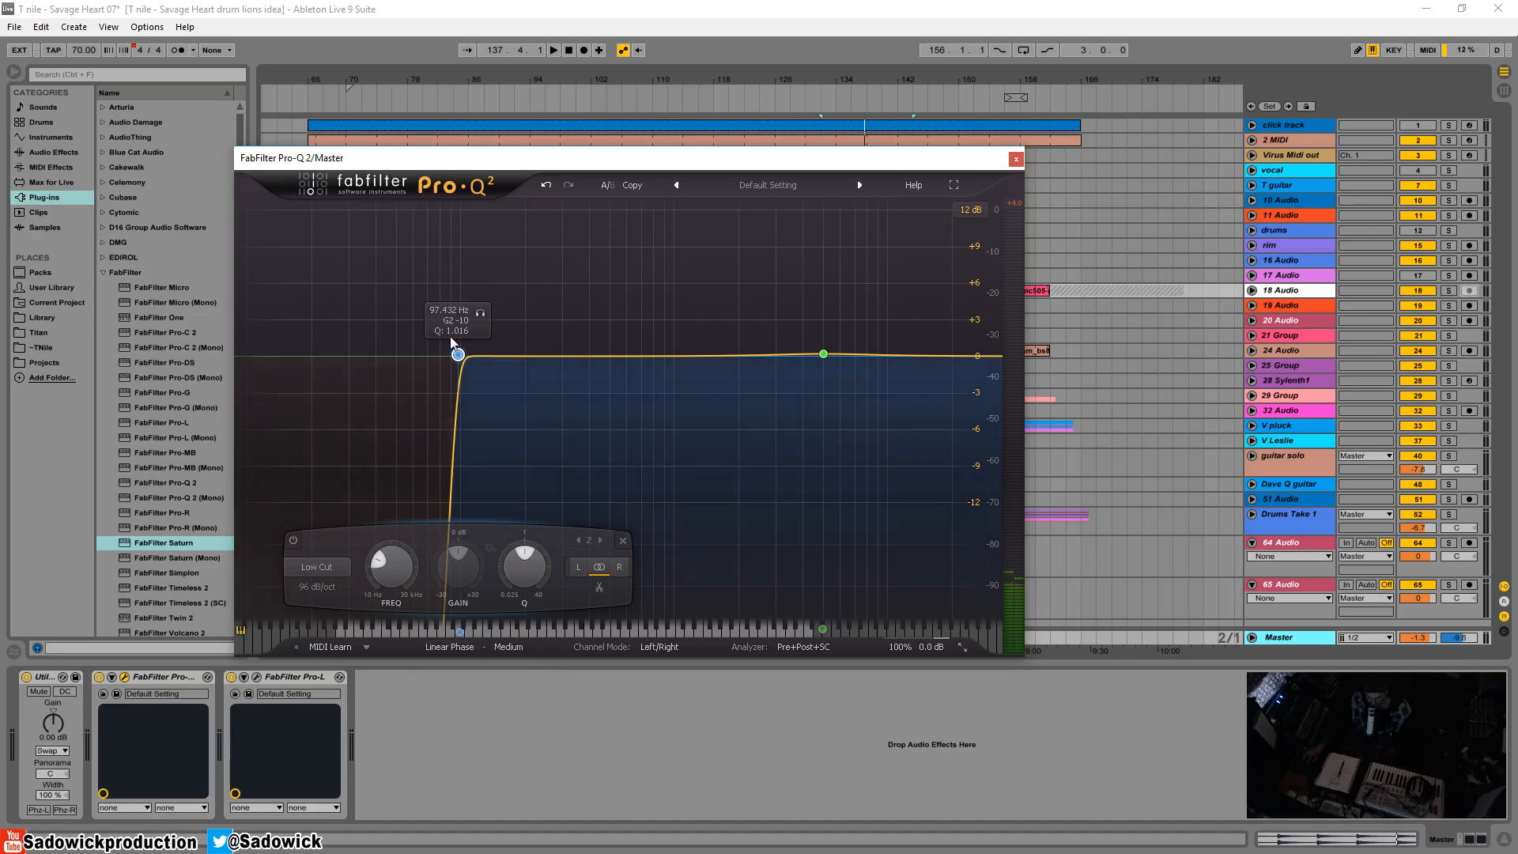
{"action": "left_click_drag", "start_coordinate": [458, 354], "coordinate": [426, 349]}
{"action": "left_click", "coordinate": [506, 647]}
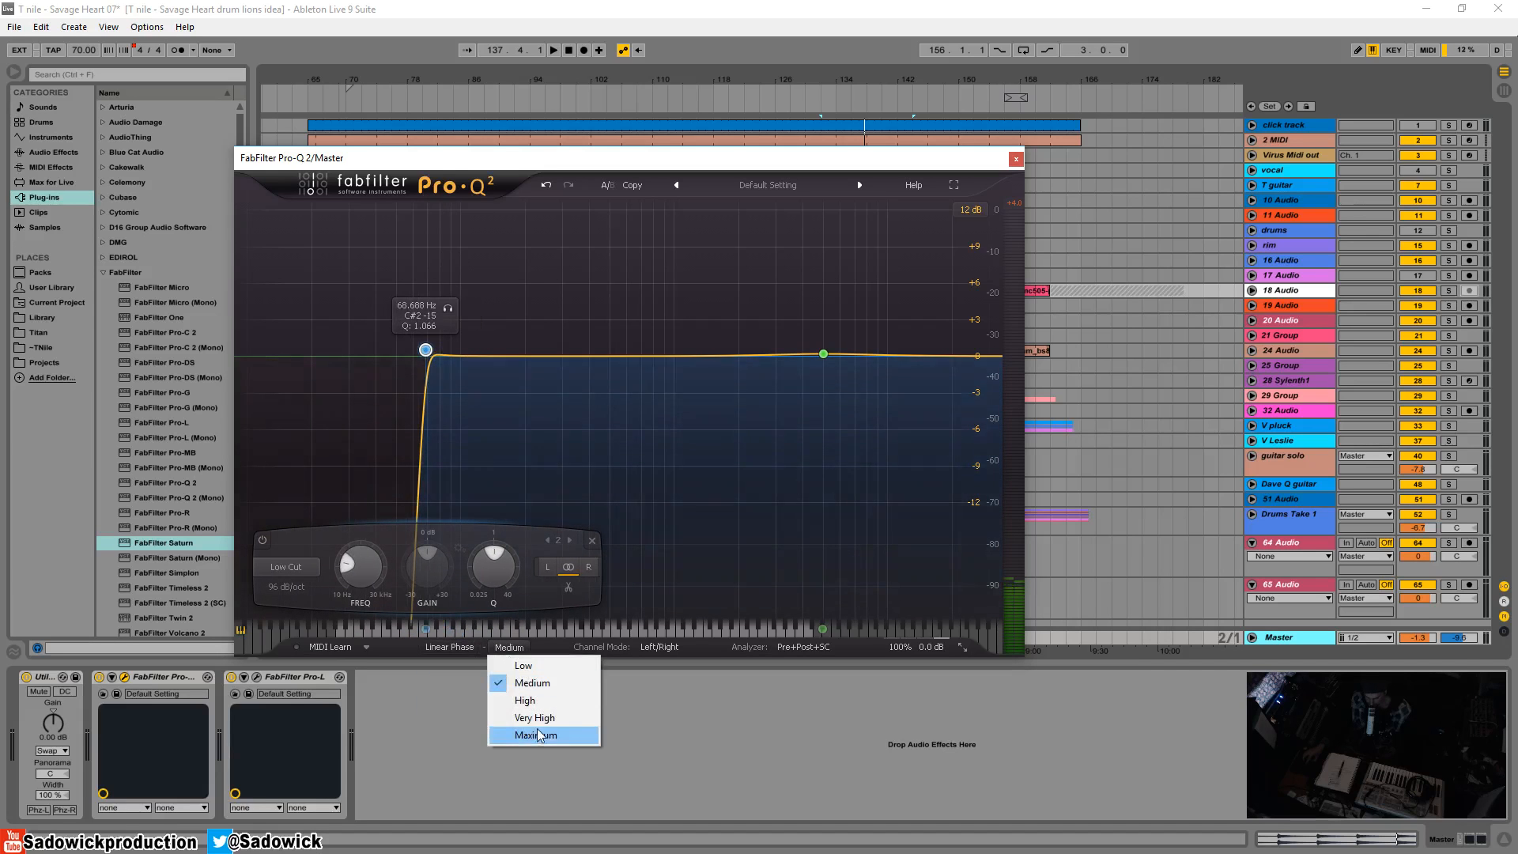
{"action": "left_click", "coordinate": [514, 737]}
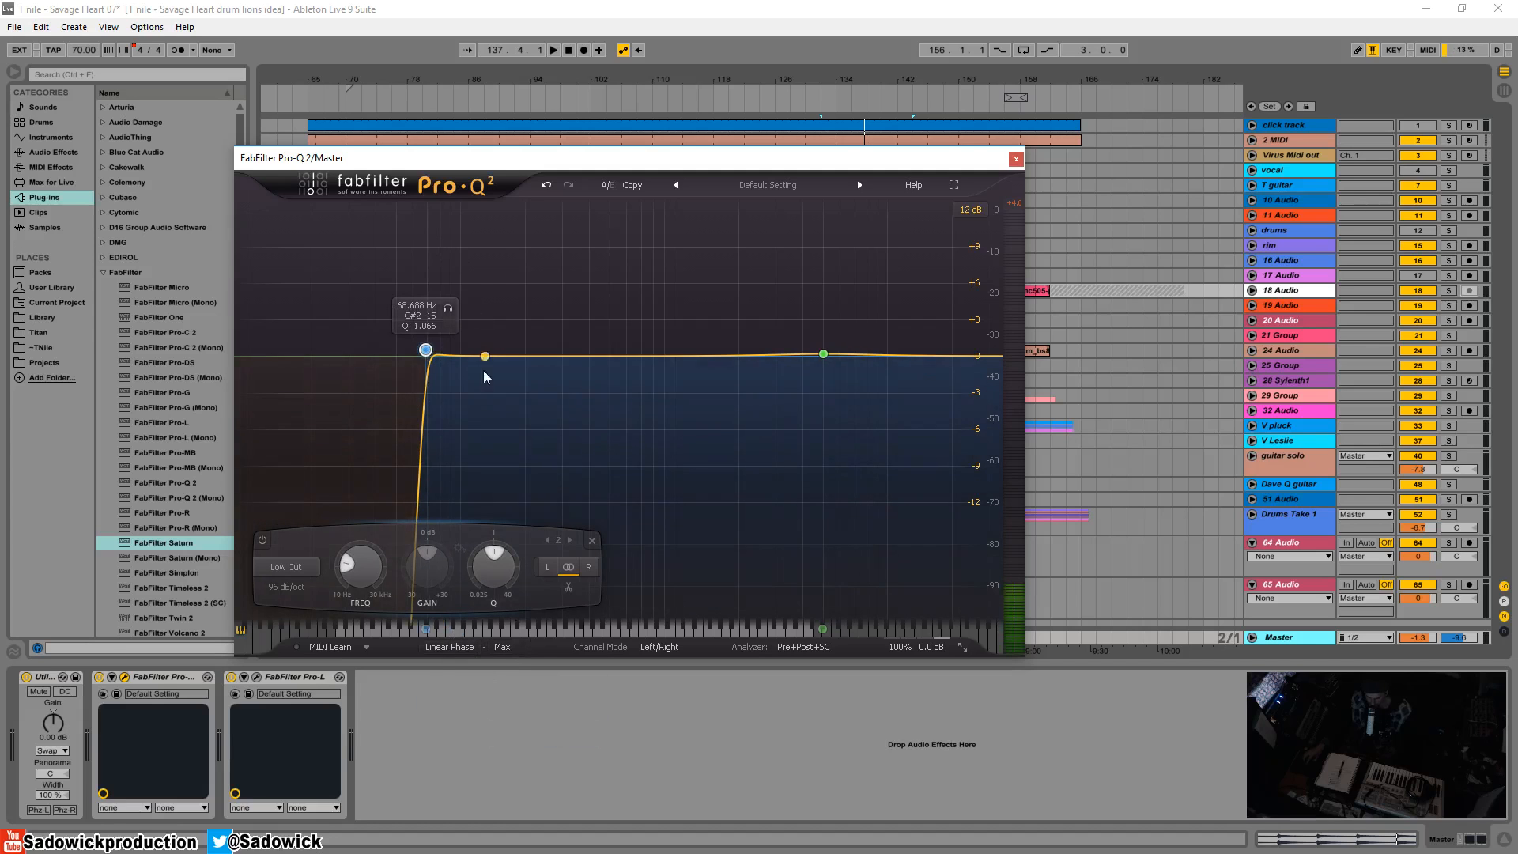
Move the low cut to about 95 Hz with a Q of about 1.109 and reduce its slope to 24 dB/oct
{"action": "left_click_drag", "start_coordinate": [426, 359], "coordinate": [458, 351]}
{"action": "scroll", "coordinate": [464, 365], "scroll_direction": "down", "scroll_amount": 5}
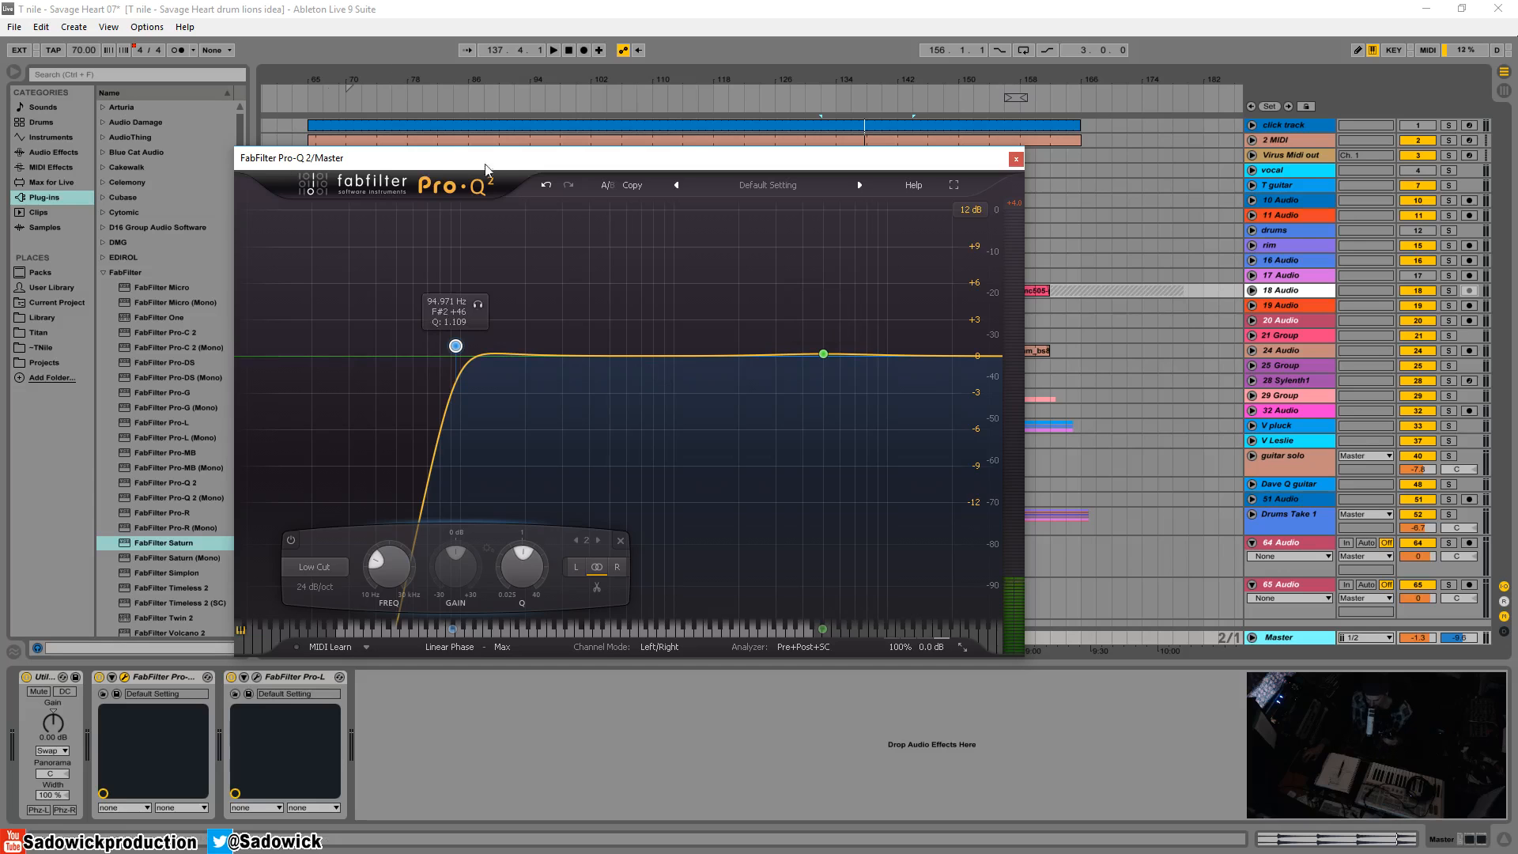
{"action": "left_click_drag", "start_coordinate": [488, 159], "coordinate": [470, 131]}
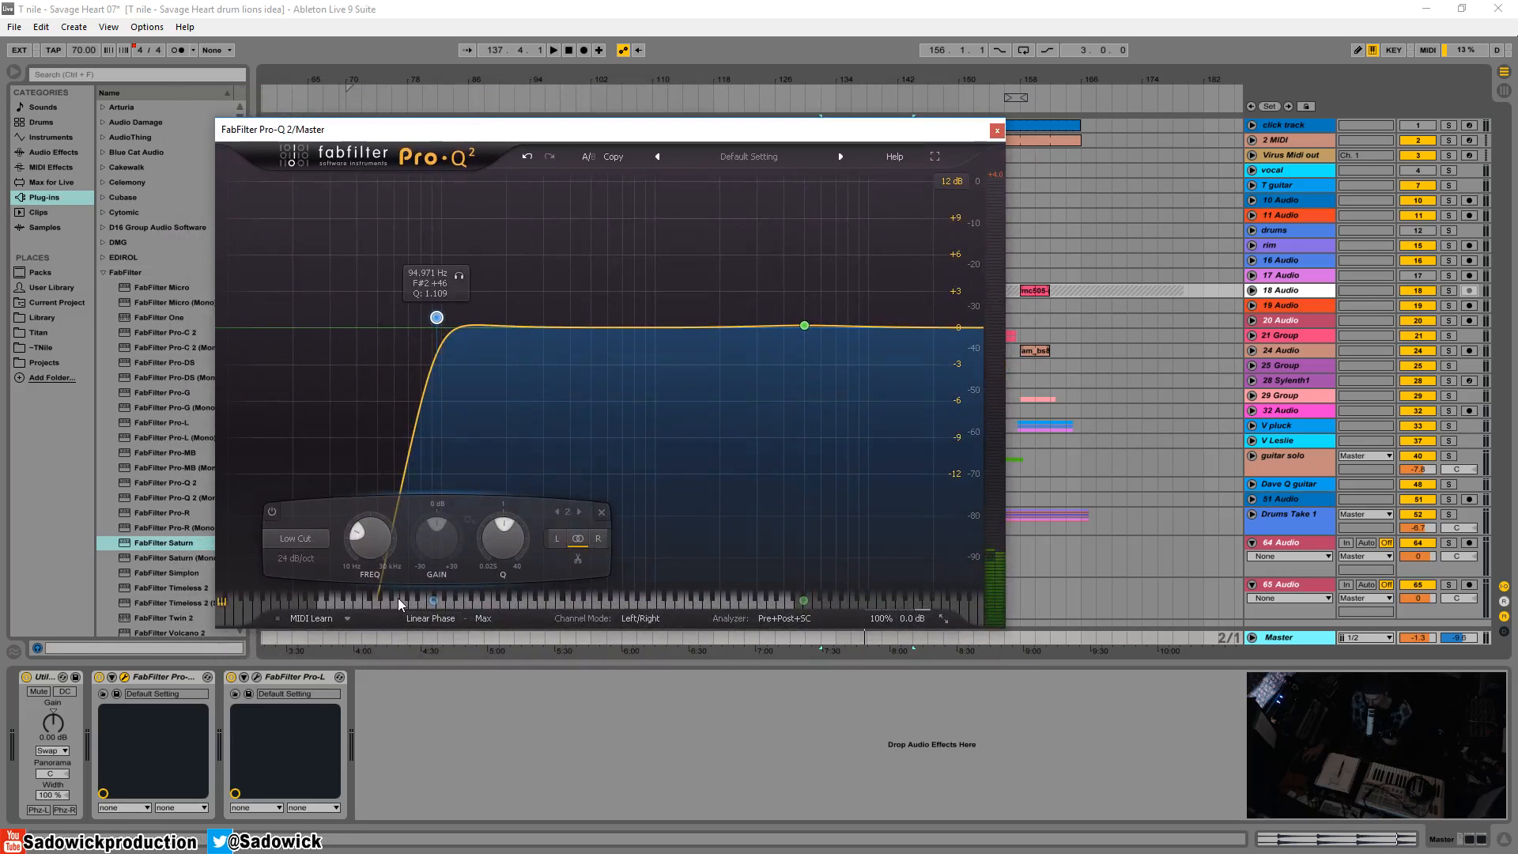
Add a flat bell band between the low cut and the existing bell band, and reposition the plug-in window
{"action": "left_click_drag", "start_coordinate": [463, 607], "coordinate": [601, 609]}
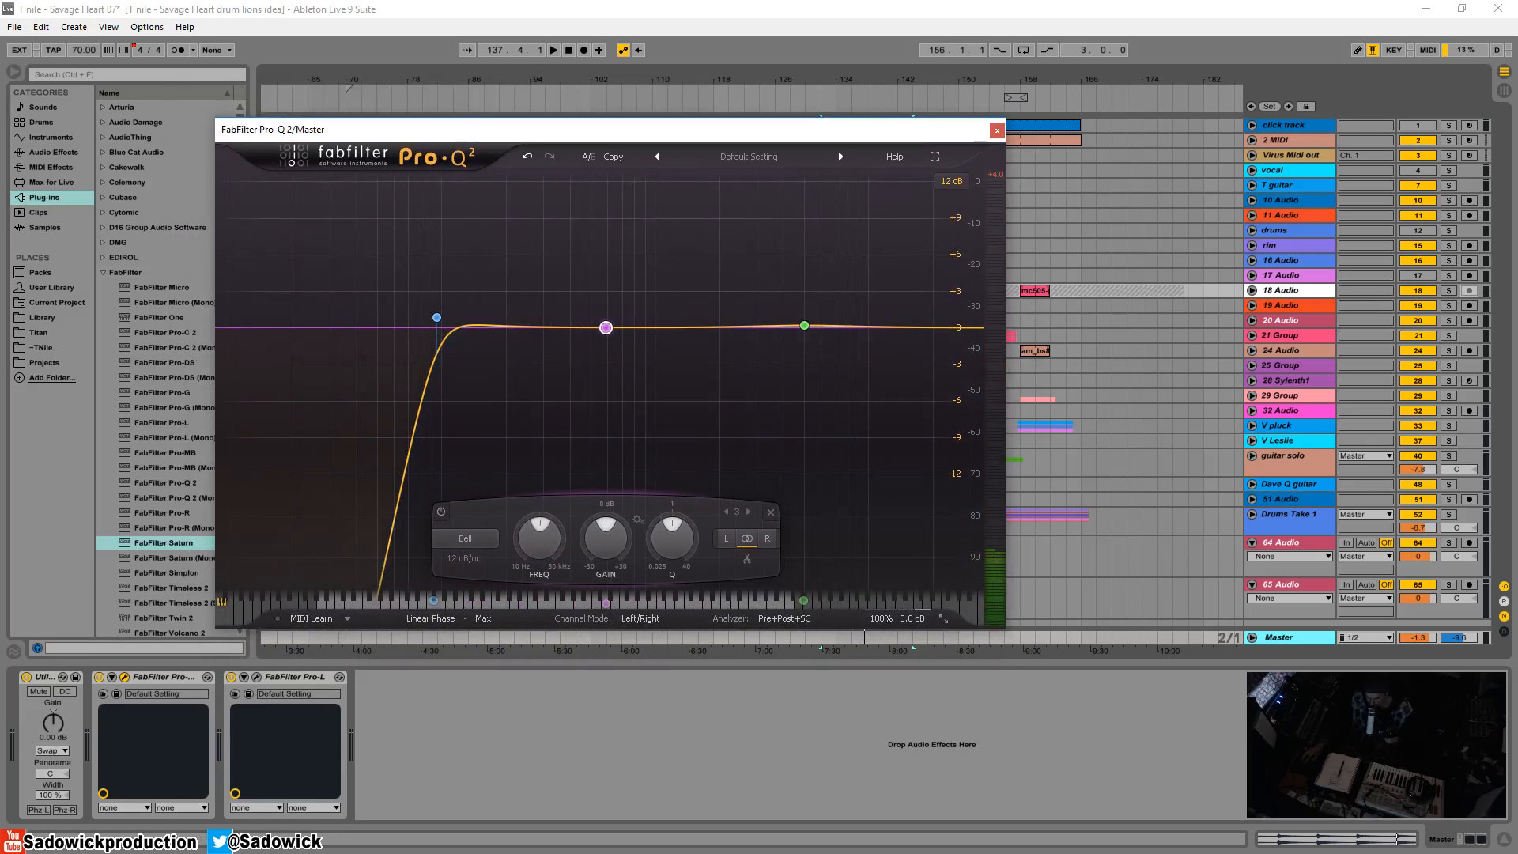
{"action": "mouse_move", "coordinate": [632, 335]}
{"action": "left_click_drag", "start_coordinate": [840, 136], "coordinate": [904, 180]}
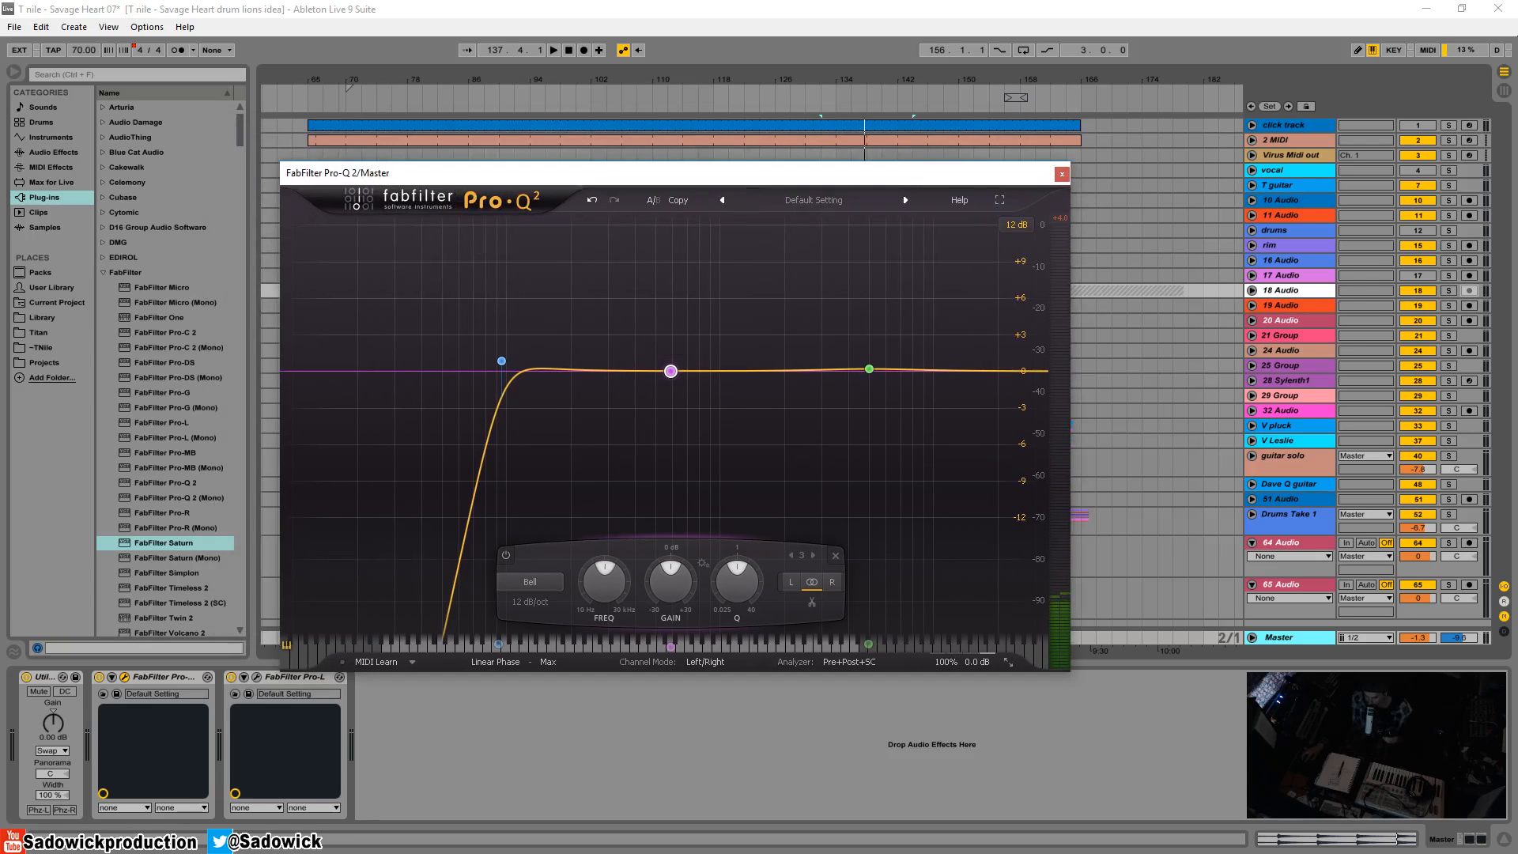